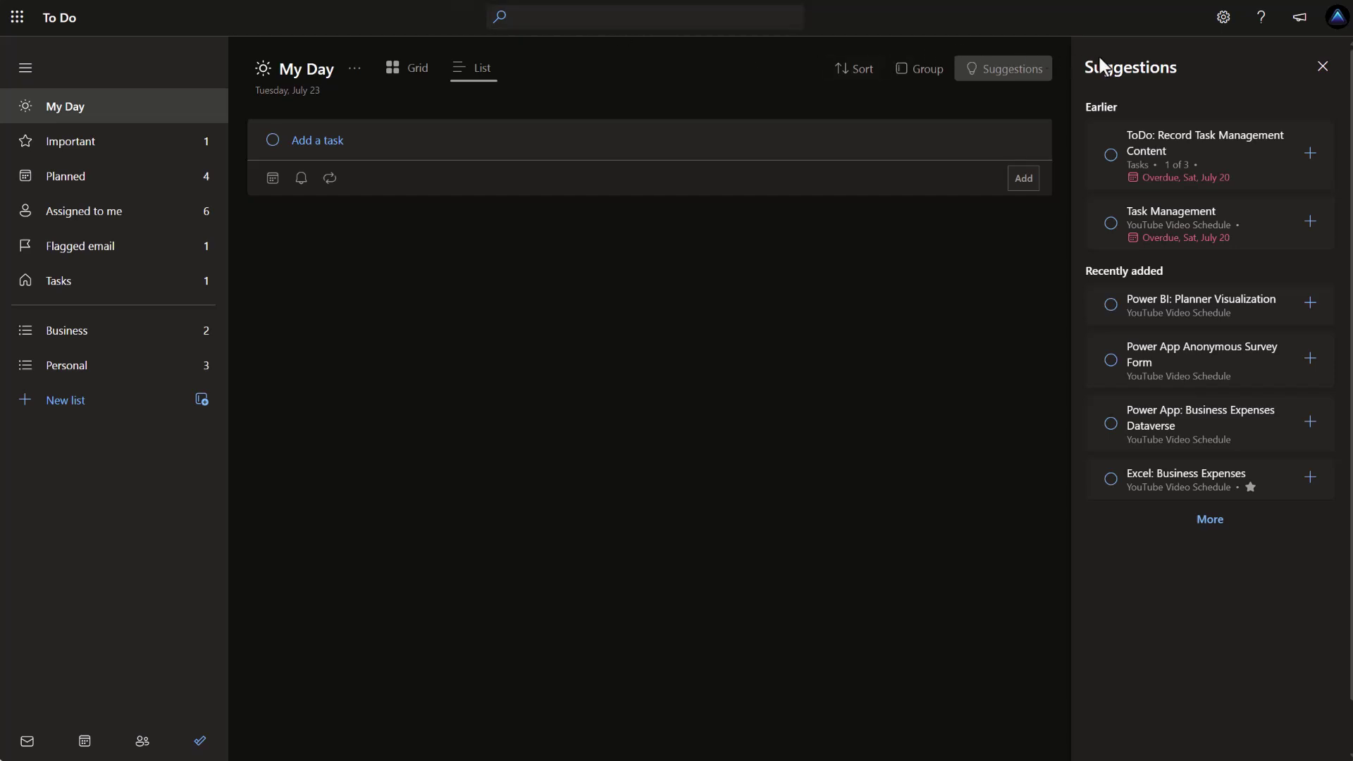
Close the suggestions and review the To Do settings from General through Smart lists and Connected apps to Connect, leaving all options as they are
{"action": "left_click", "coordinate": [1321, 66]}
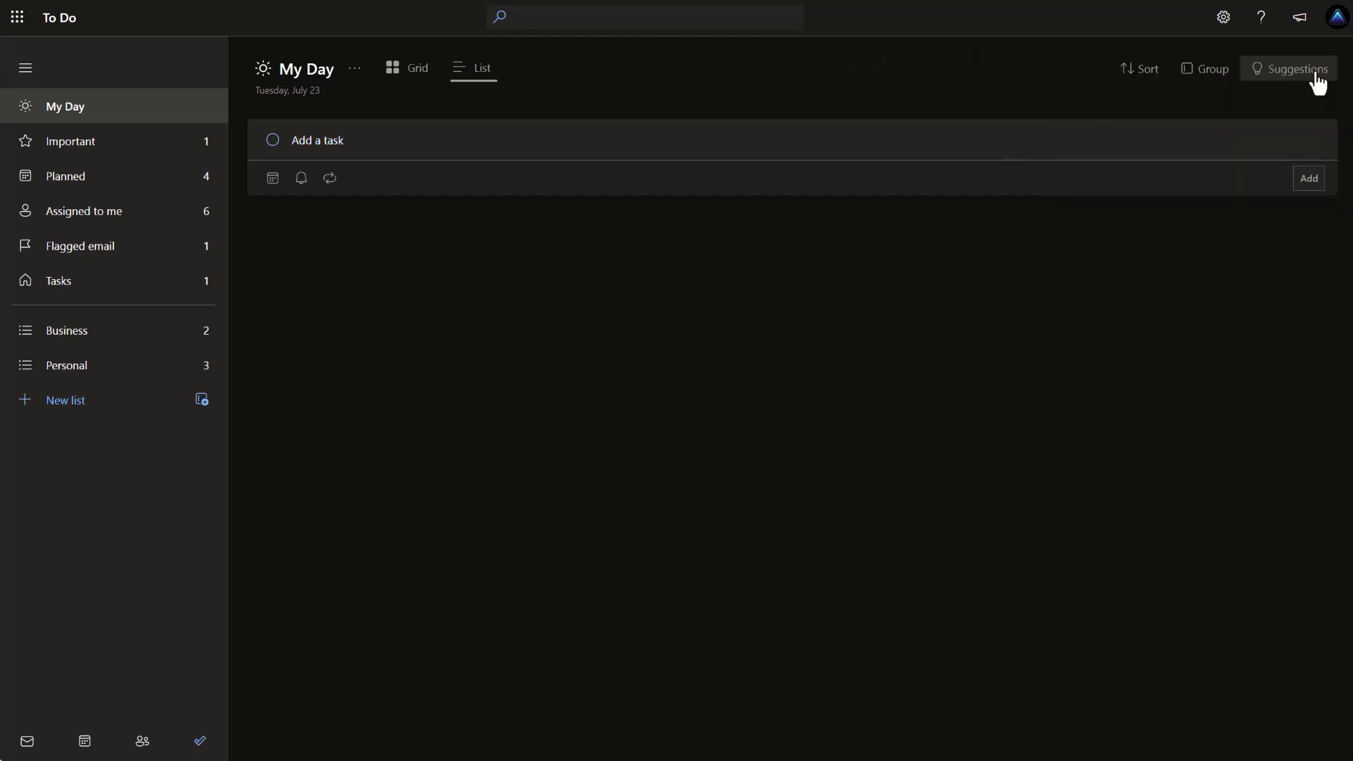
{"action": "left_click", "coordinate": [1223, 21]}
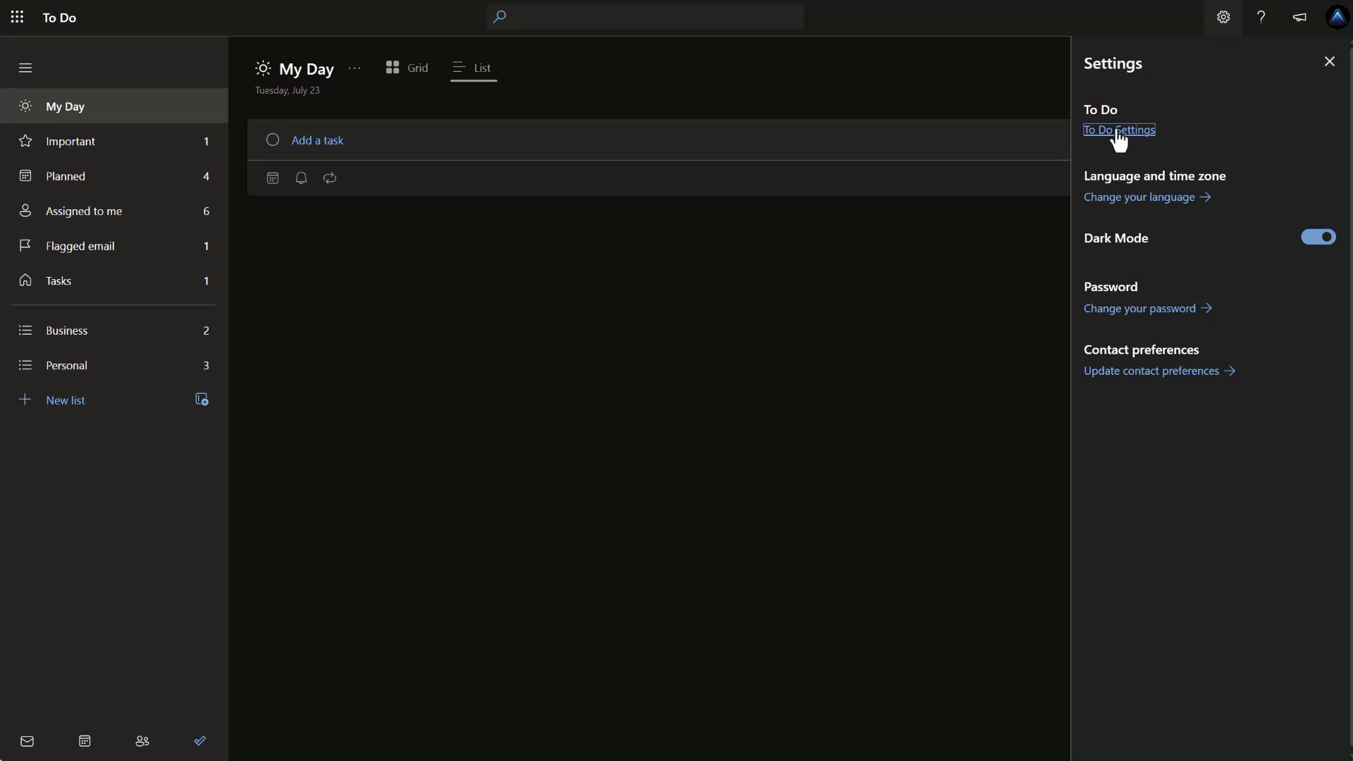
{"action": "left_click", "coordinate": [1120, 130]}
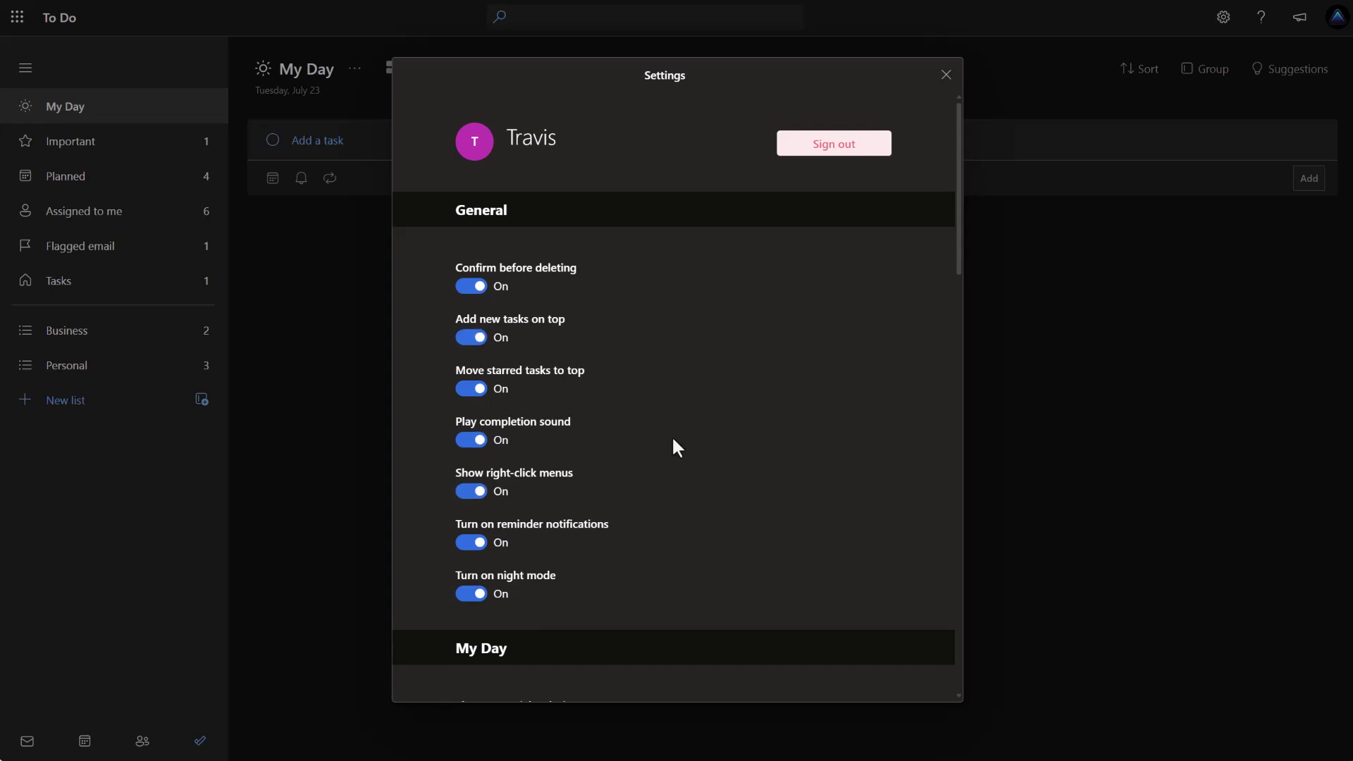
{"action": "scroll", "coordinate": [671, 435], "scroll_direction": "down", "scroll_amount": 5}
{"action": "scroll", "coordinate": [655, 436], "scroll_direction": "down", "scroll_amount": 1}
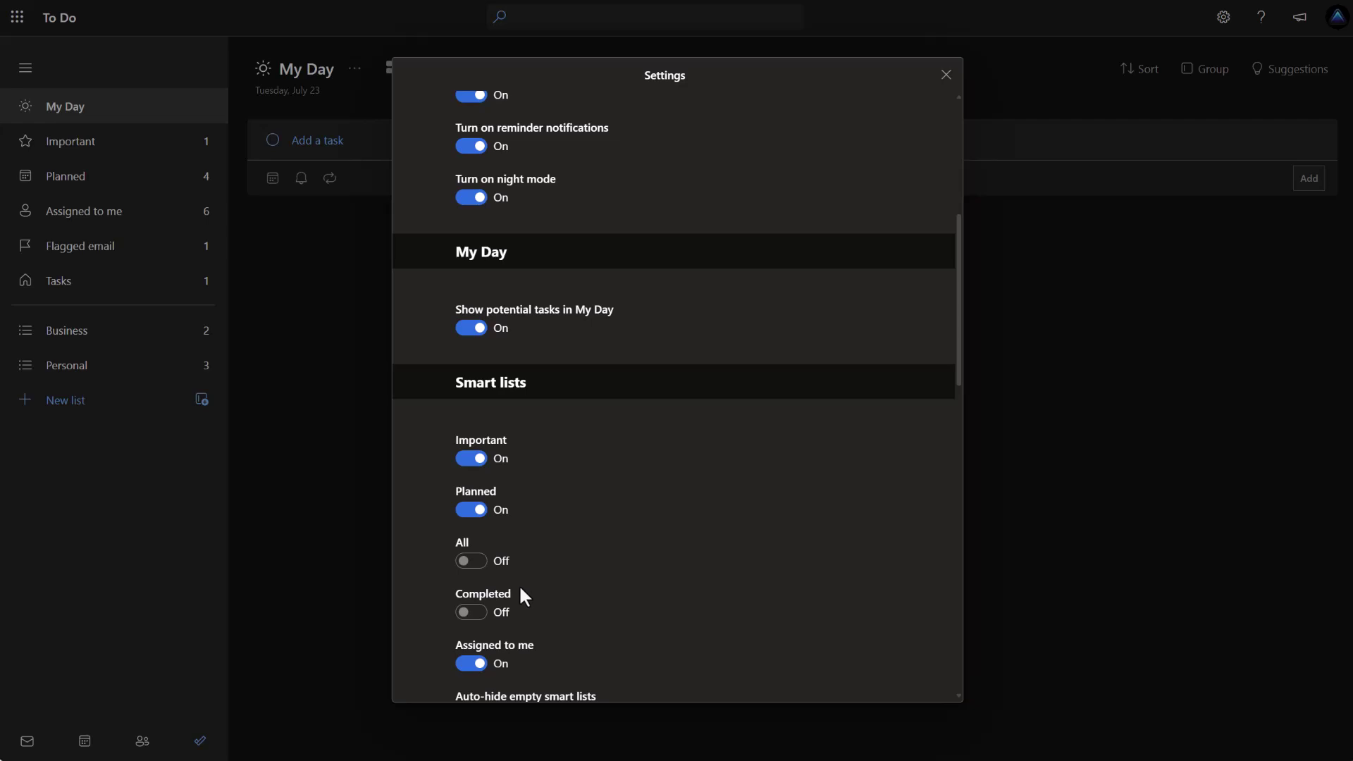
{"action": "scroll", "coordinate": [525, 595], "scroll_direction": "down", "scroll_amount": 2}
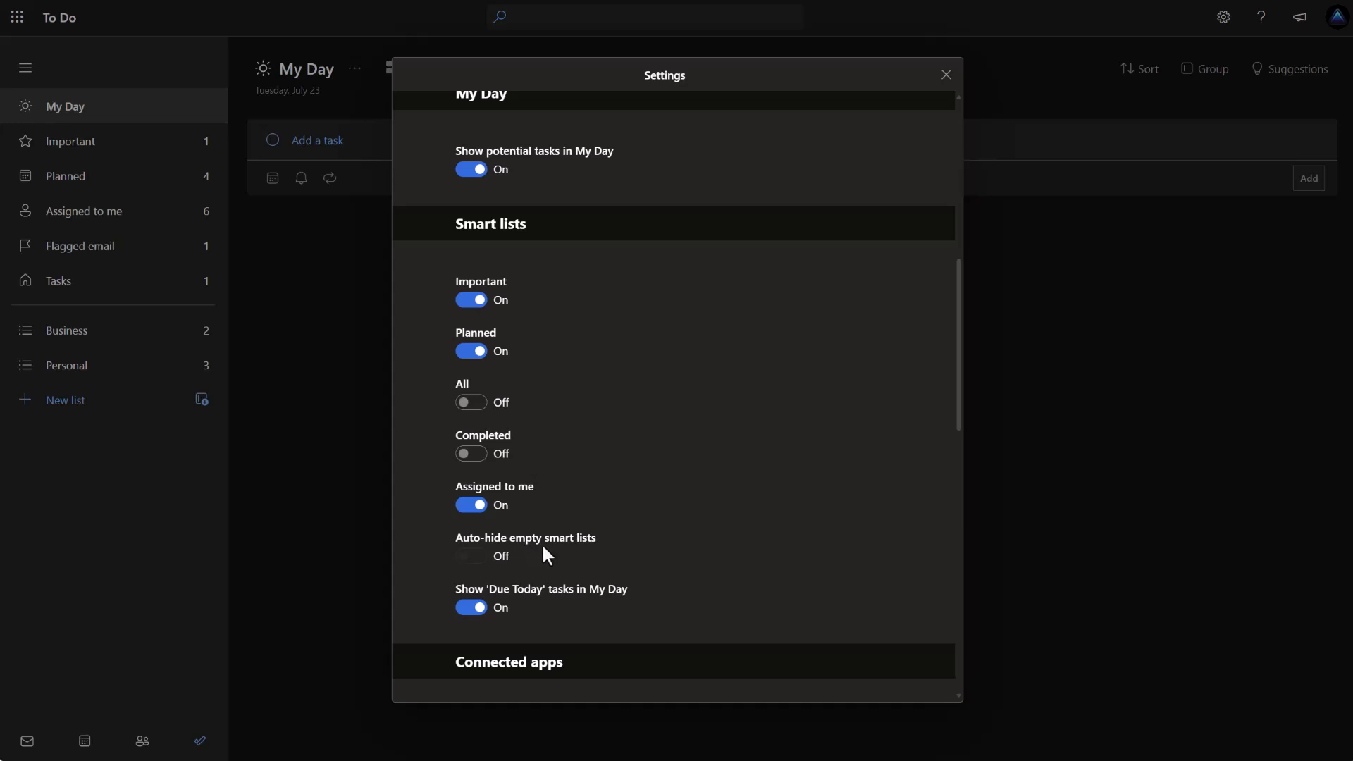
{"action": "scroll", "coordinate": [588, 544], "scroll_direction": "down", "scroll_amount": 2}
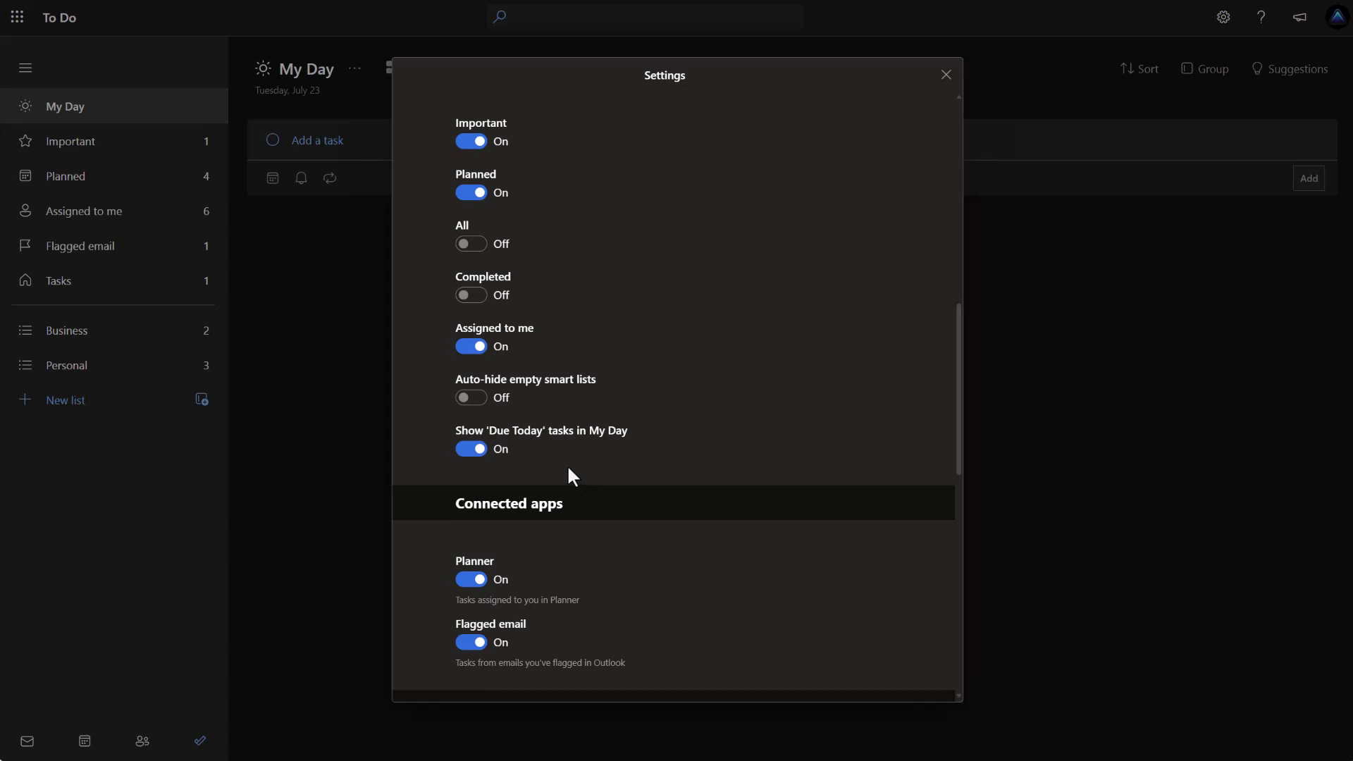
{"action": "scroll", "coordinate": [570, 476], "scroll_direction": "down", "scroll_amount": 5}
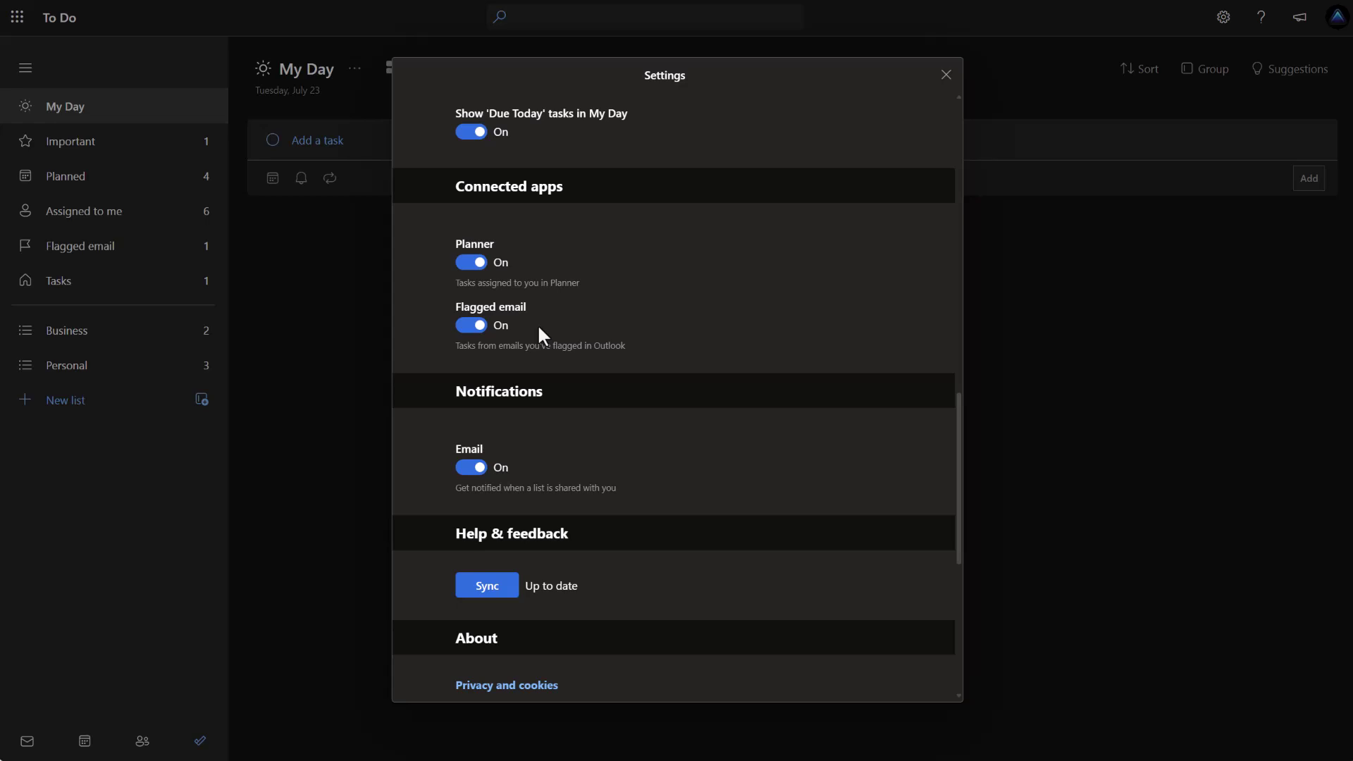
{"action": "scroll", "coordinate": [553, 433], "scroll_direction": "down", "scroll_amount": 3}
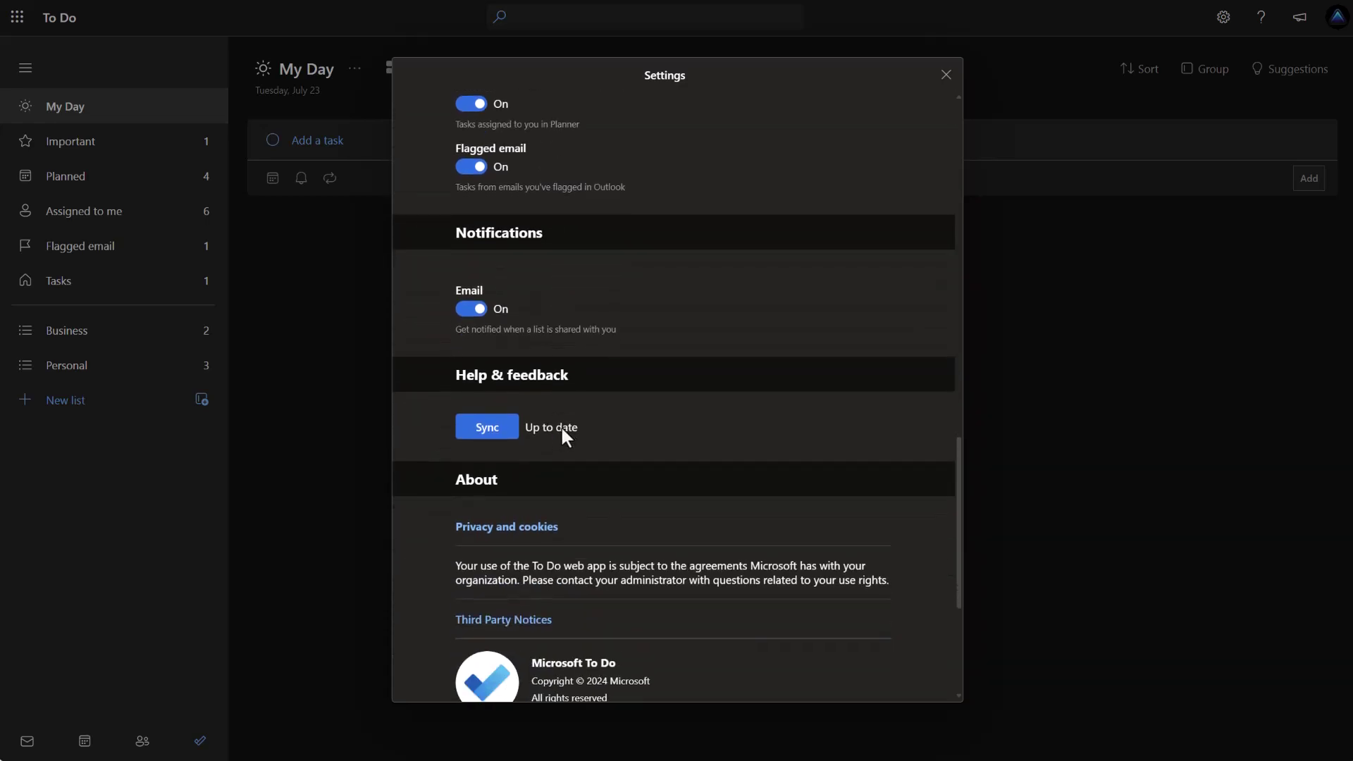
{"action": "scroll", "coordinate": [657, 396], "scroll_direction": "down", "scroll_amount": 4}
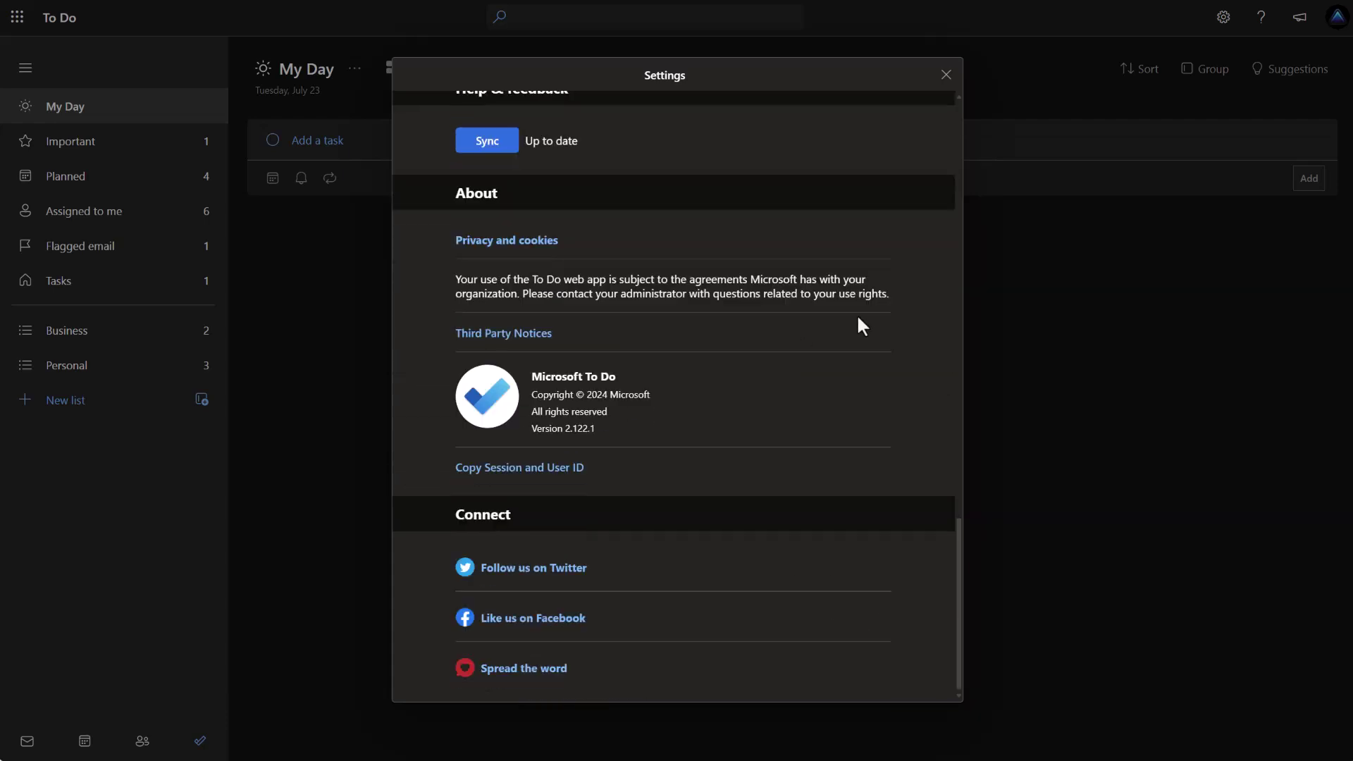
{"action": "left_click", "coordinate": [945, 76]}
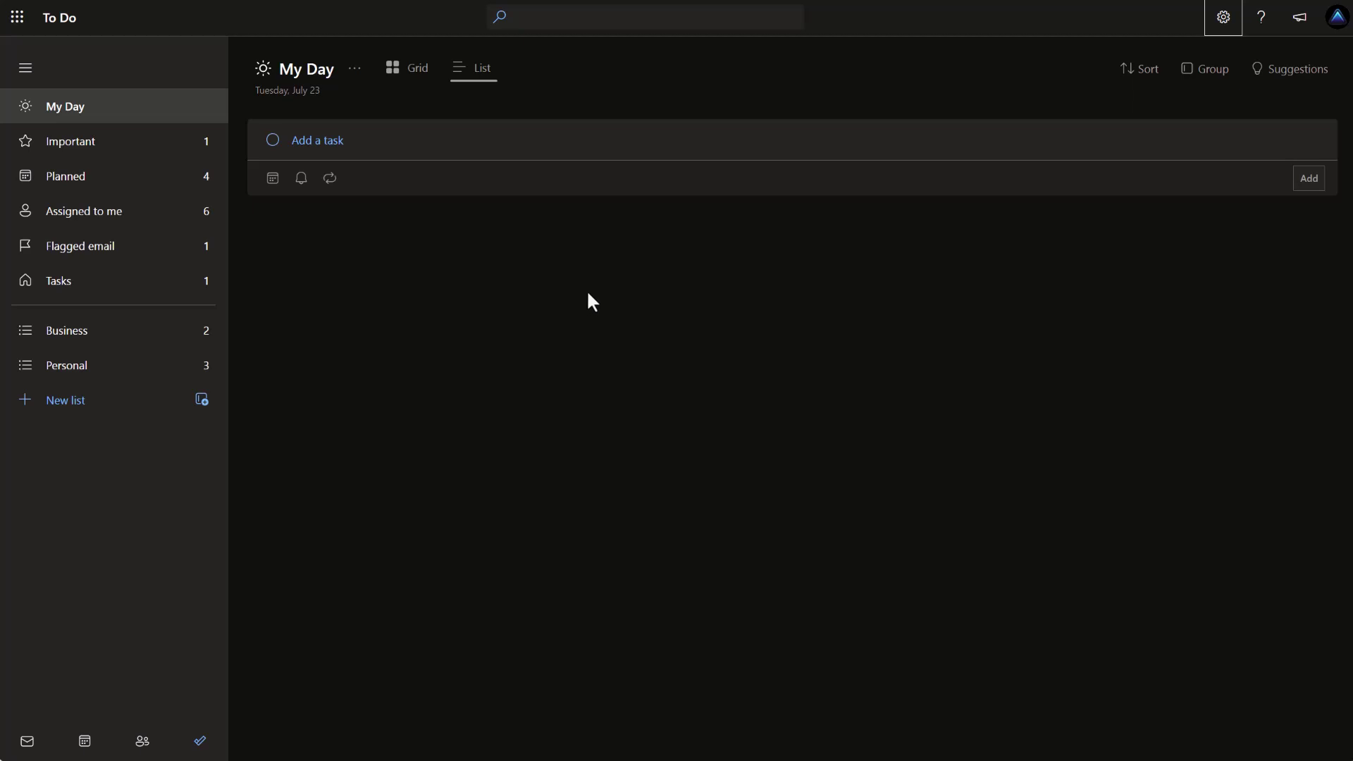
Add the flagged email "Weekly digest: Microsoft service updates" to My Day and mark it completed there
{"action": "left_click", "coordinate": [170, 255]}
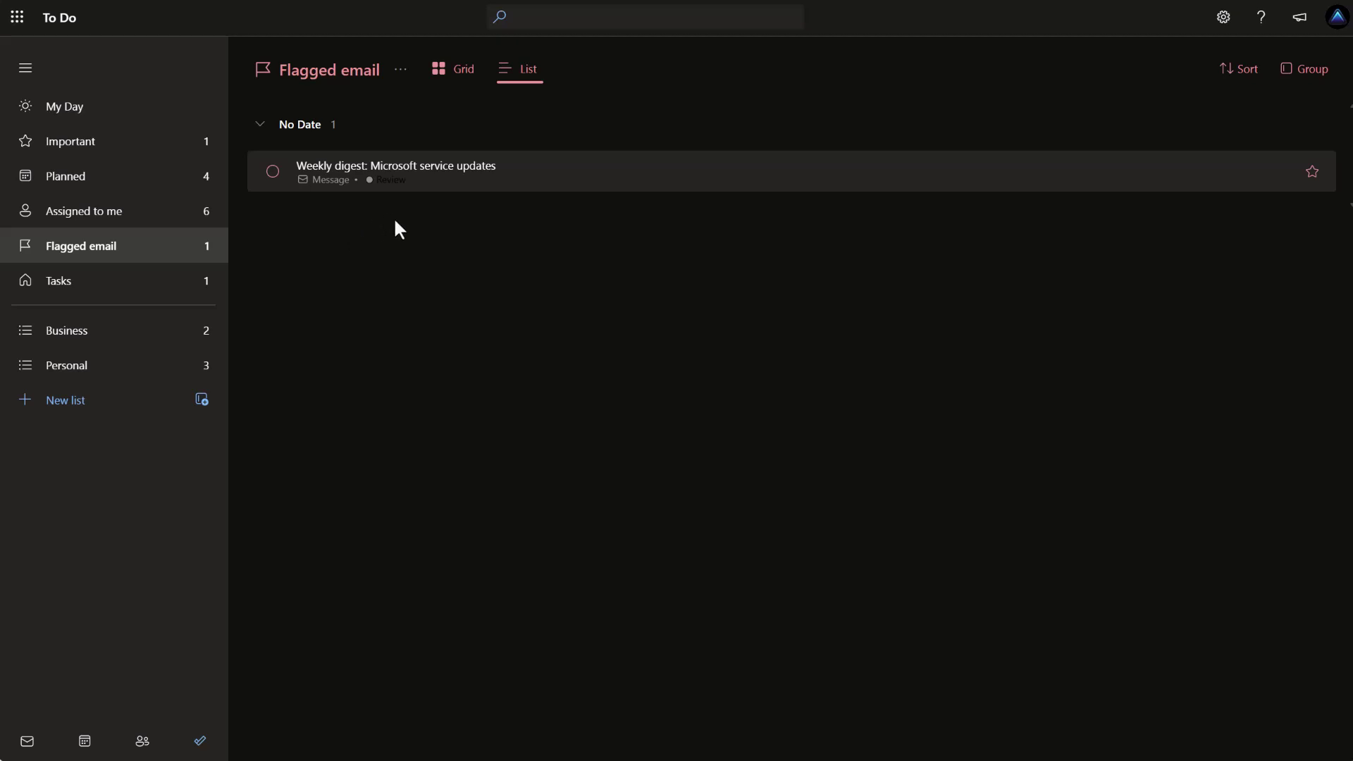
{"action": "right_click", "coordinate": [525, 183]}
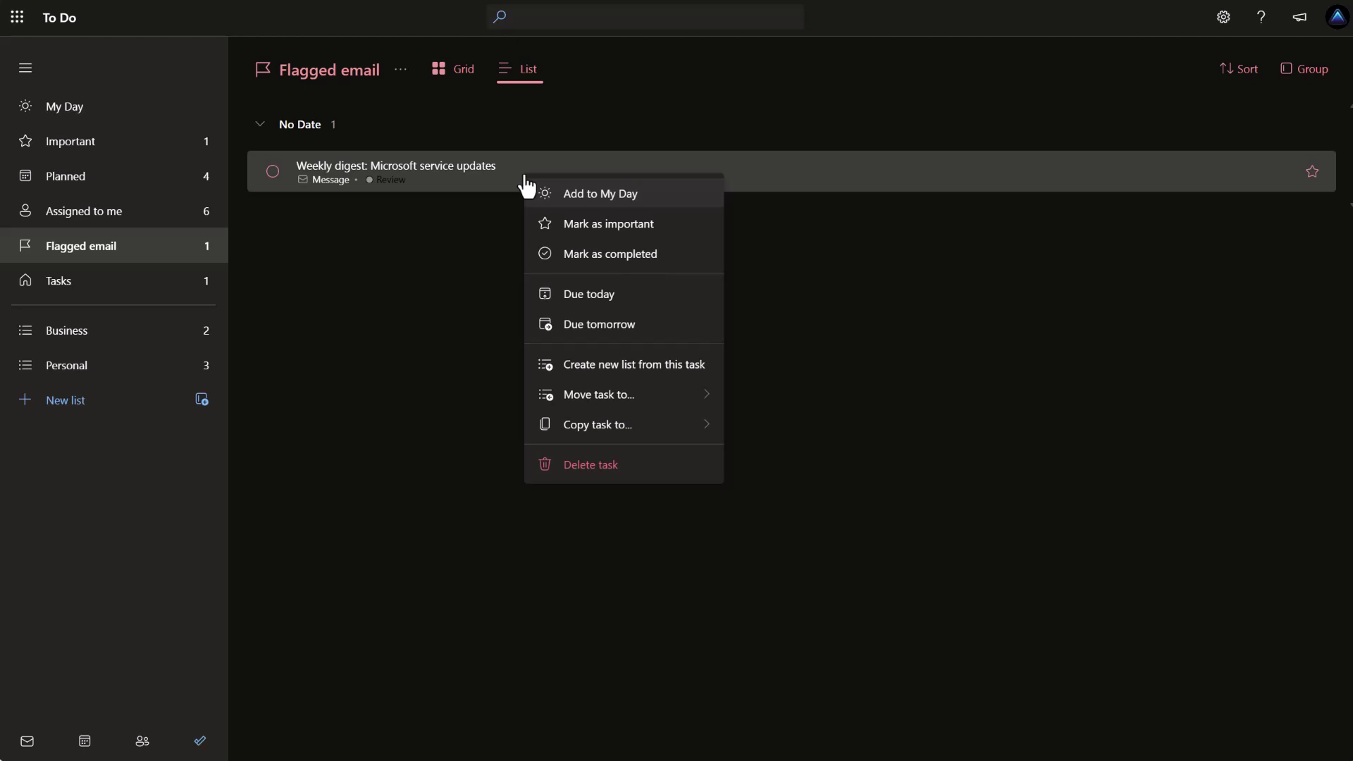
{"action": "left_click", "coordinate": [588, 197]}
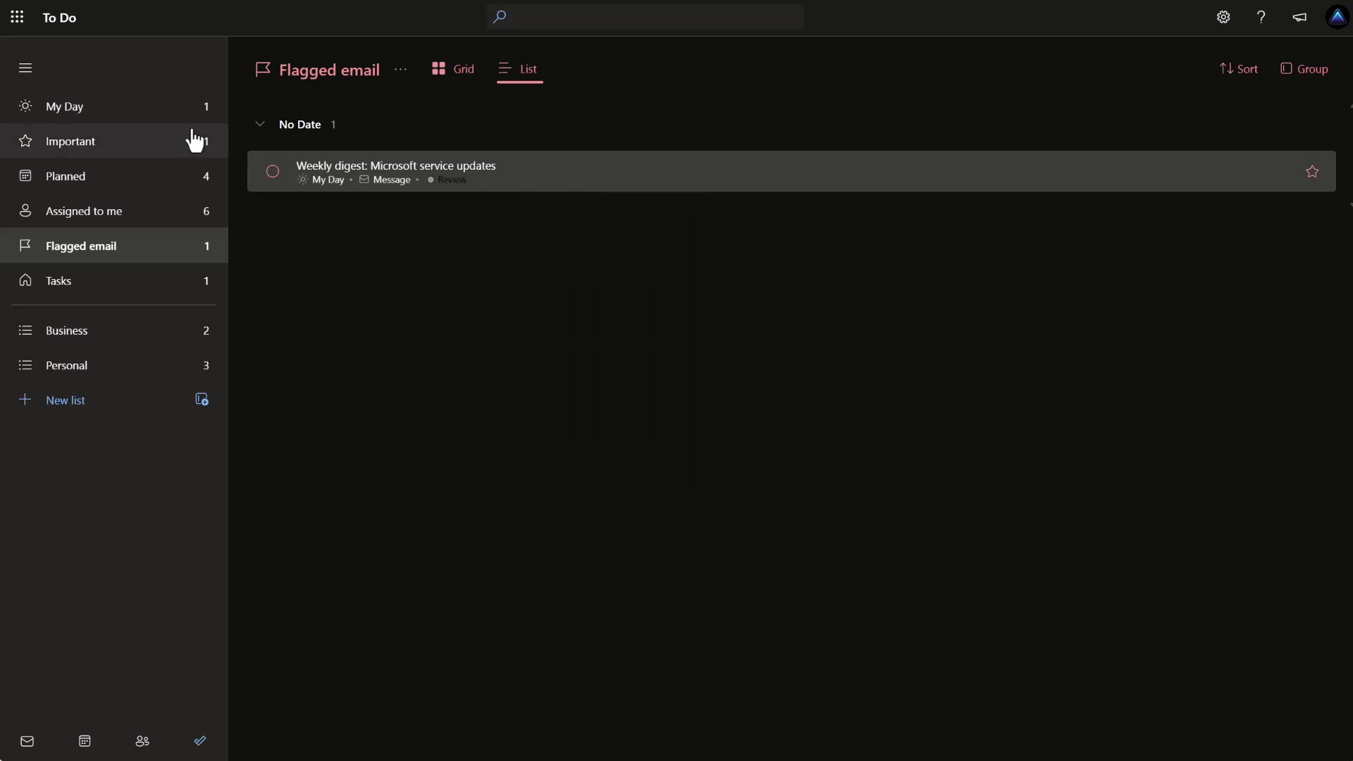
{"action": "left_click", "coordinate": [166, 115]}
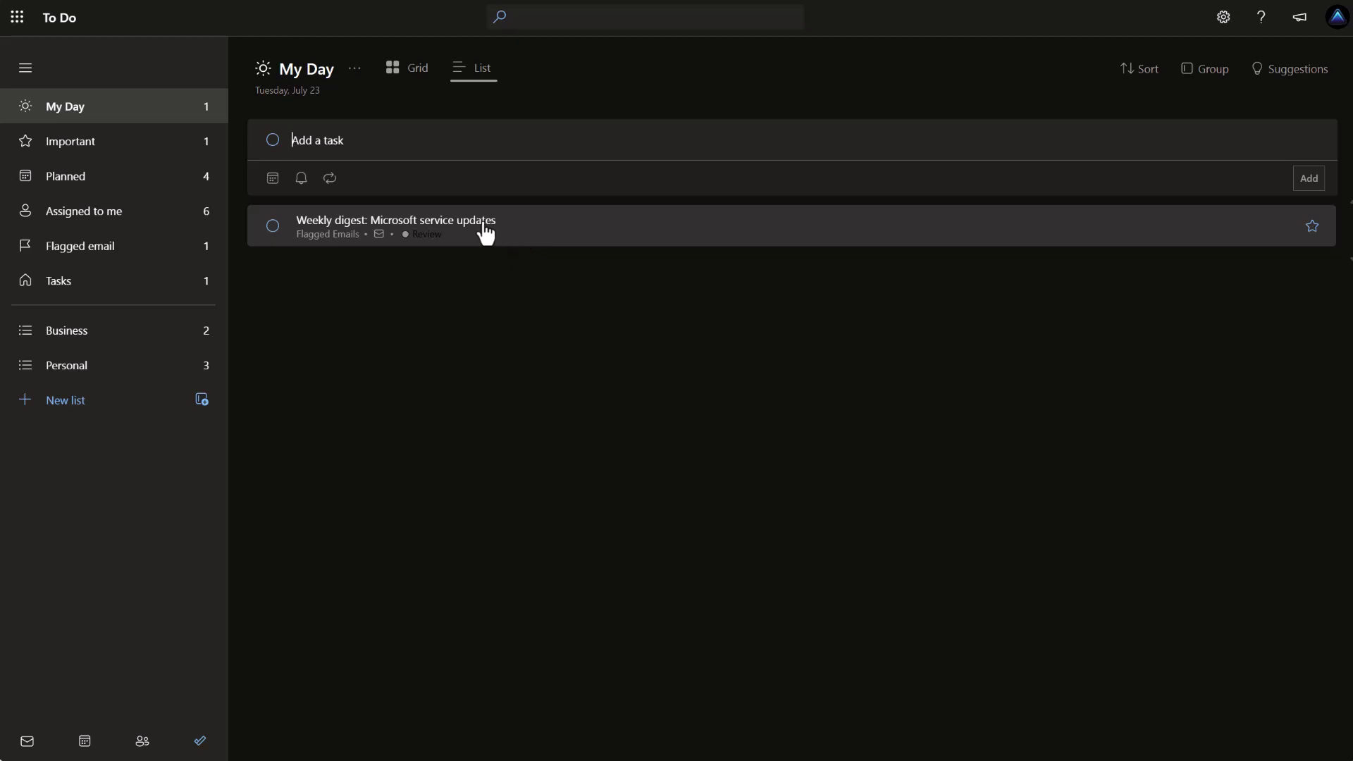
{"action": "left_click", "coordinate": [272, 230]}
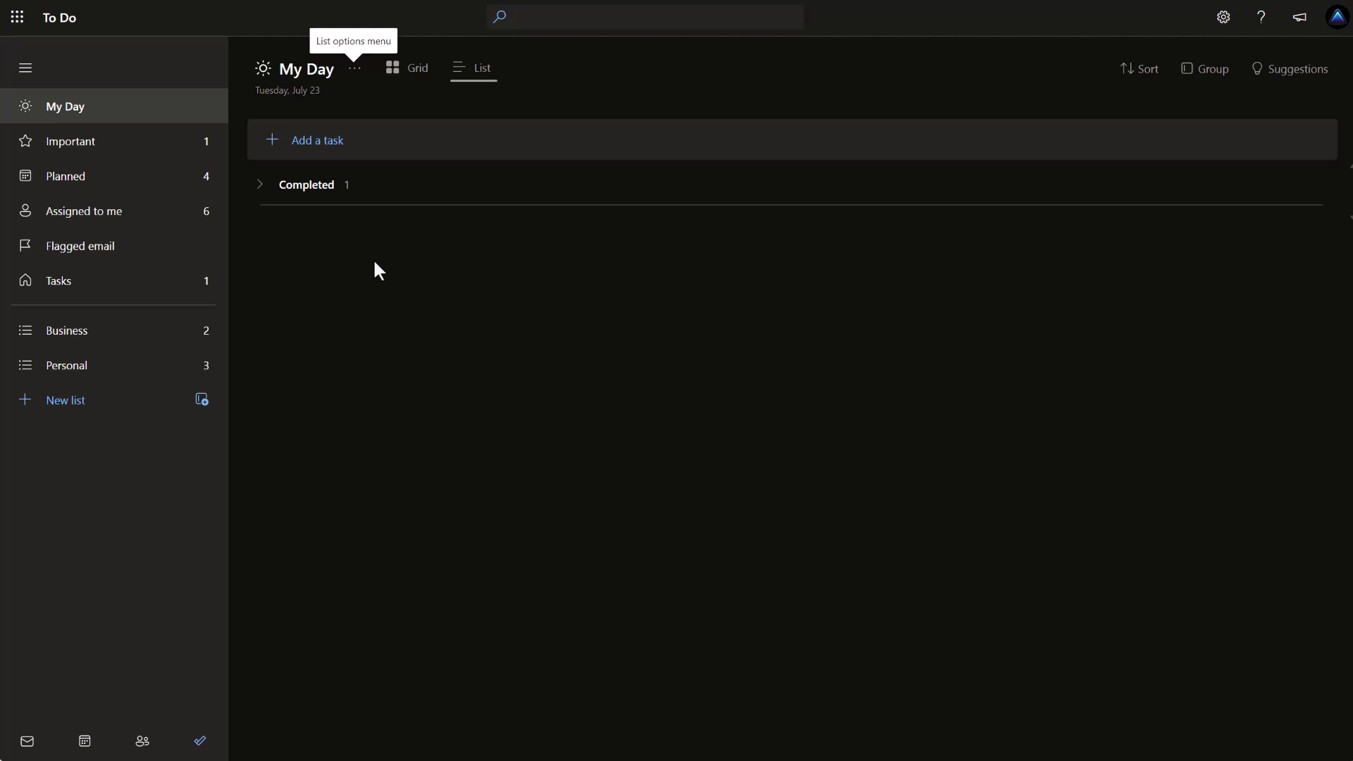
In the Important list, open the details of "Excel: Business Expenses" and compare the list and grid layouts, ending in grid
{"action": "left_click", "coordinate": [129, 157]}
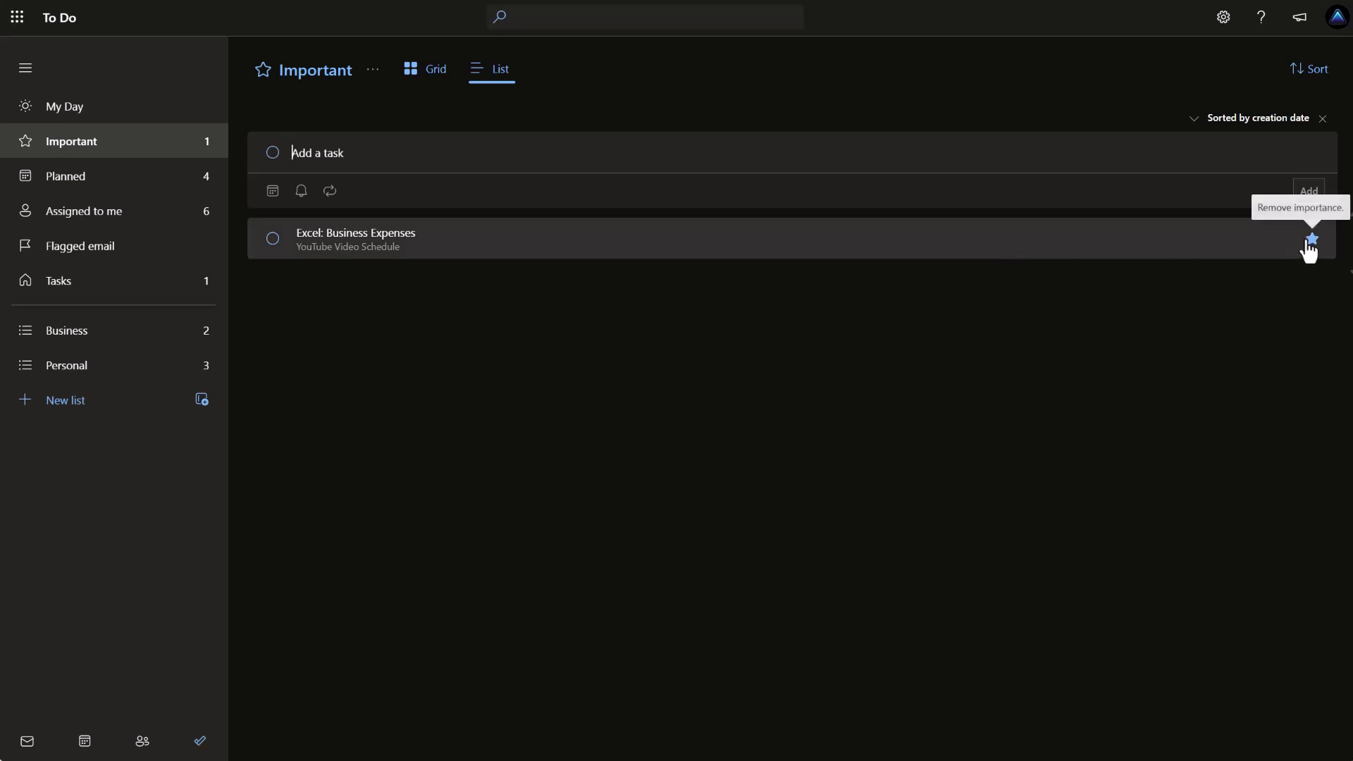
{"action": "left_click", "coordinate": [421, 241]}
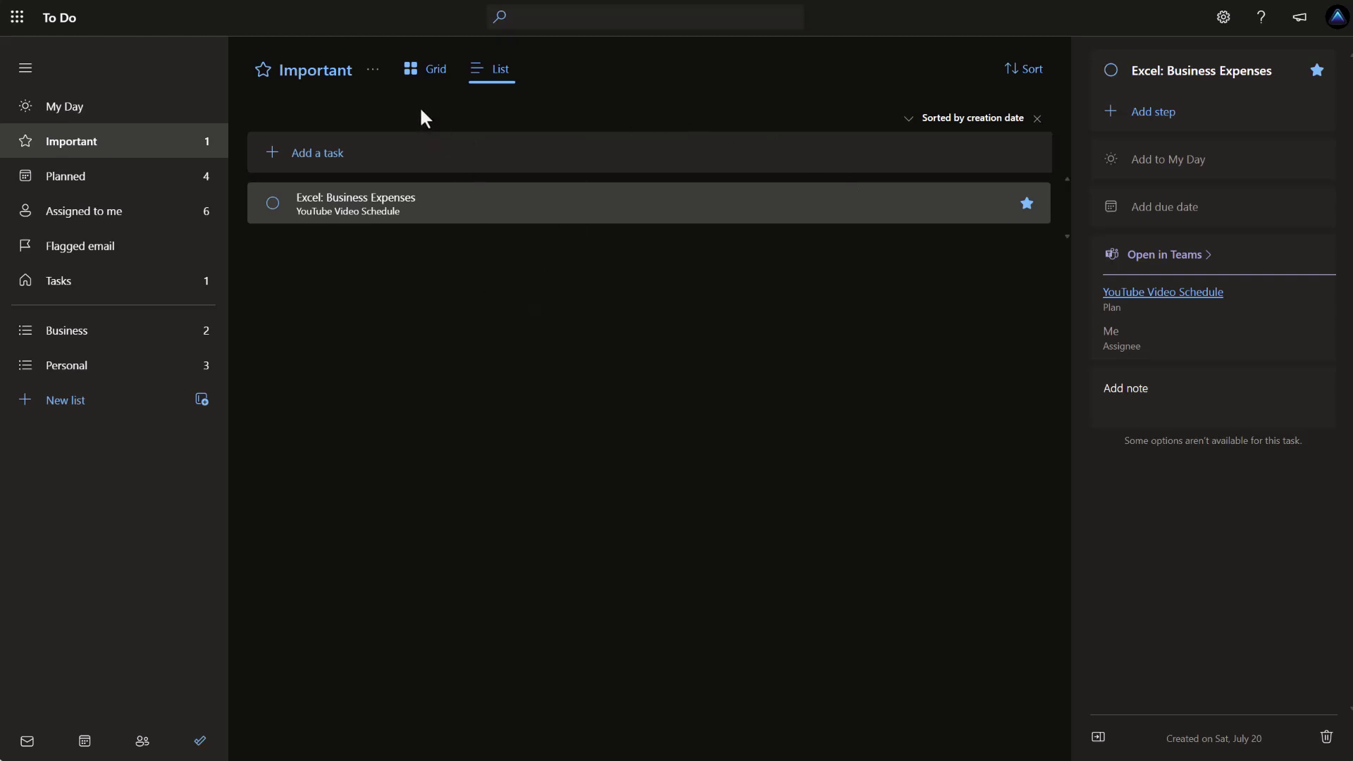
{"action": "left_click", "coordinate": [425, 85]}
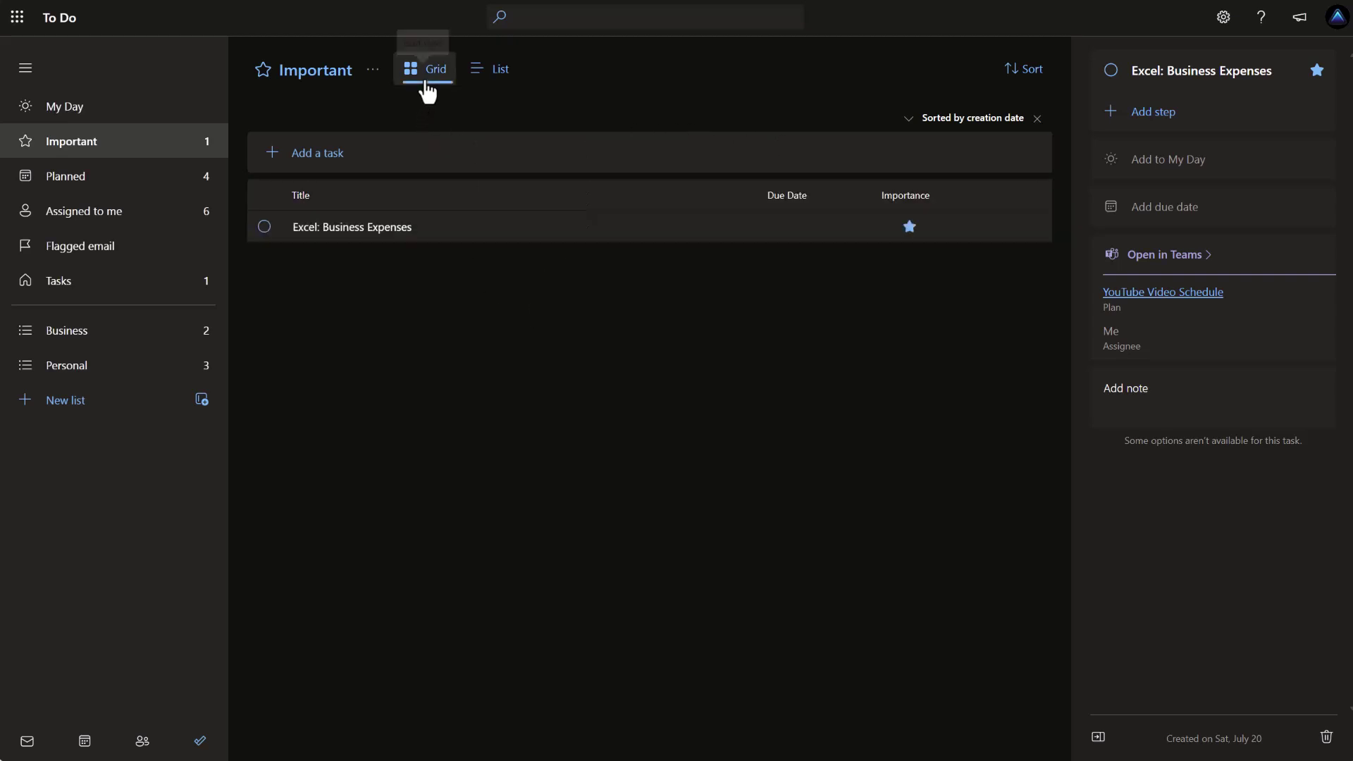
{"action": "left_click", "coordinate": [474, 90]}
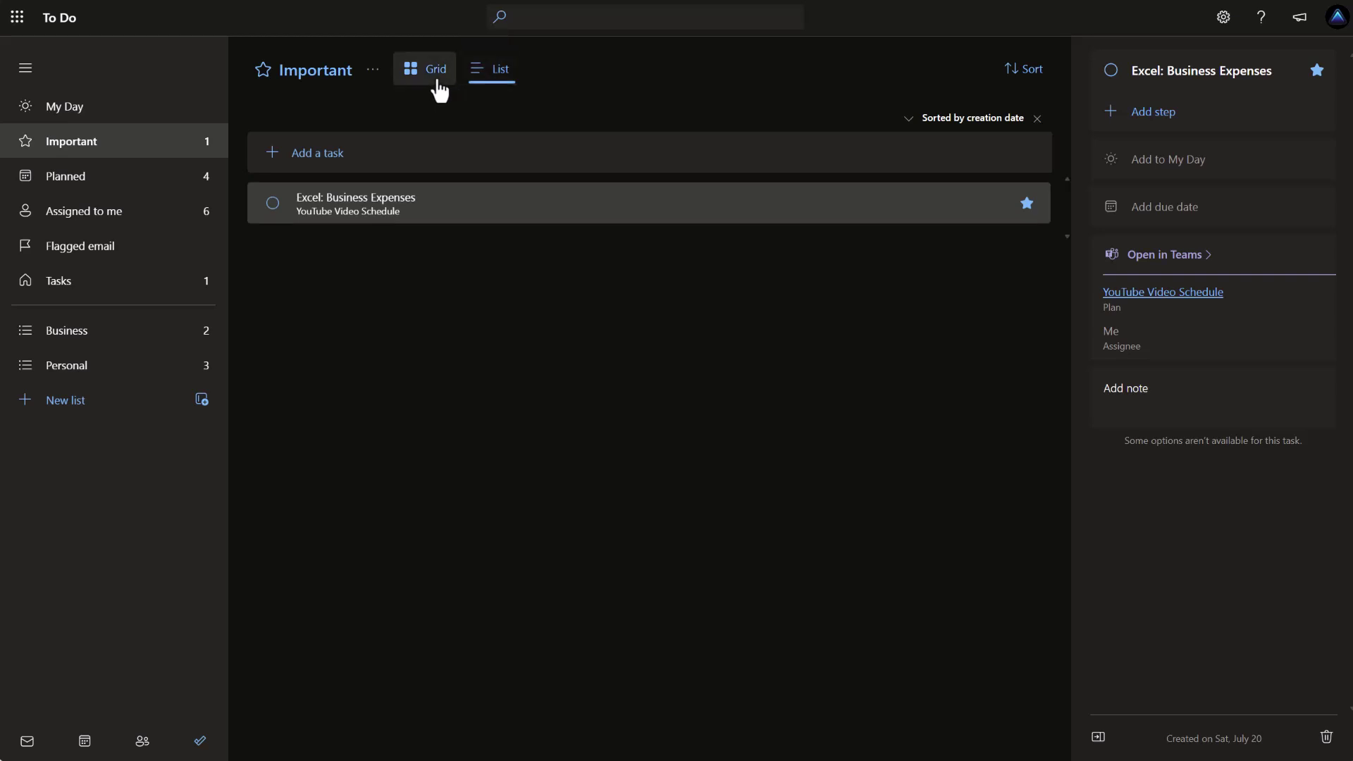
{"action": "left_click", "coordinate": [439, 89]}
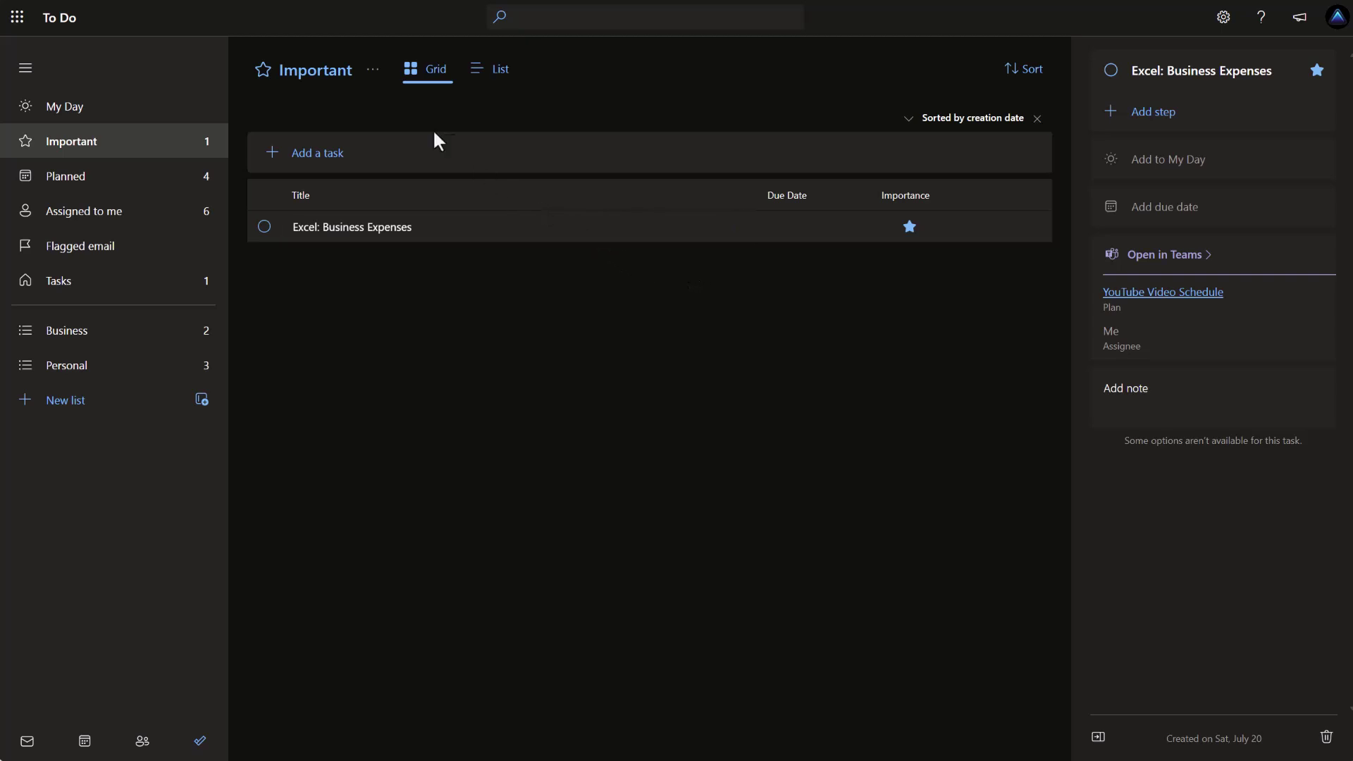
Examine the list options available for the Important list and for My Day without applying any
{"action": "left_click", "coordinate": [370, 83]}
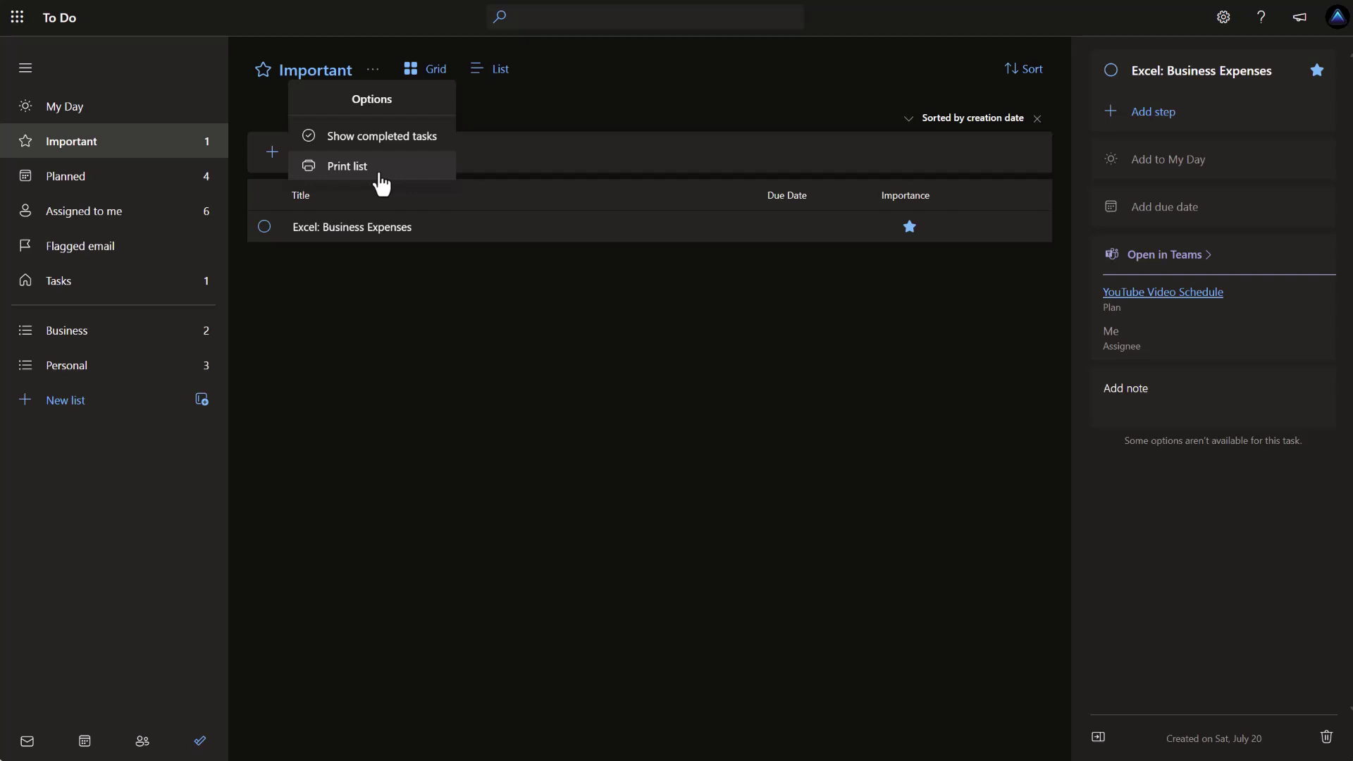
{"action": "left_click", "coordinate": [118, 114]}
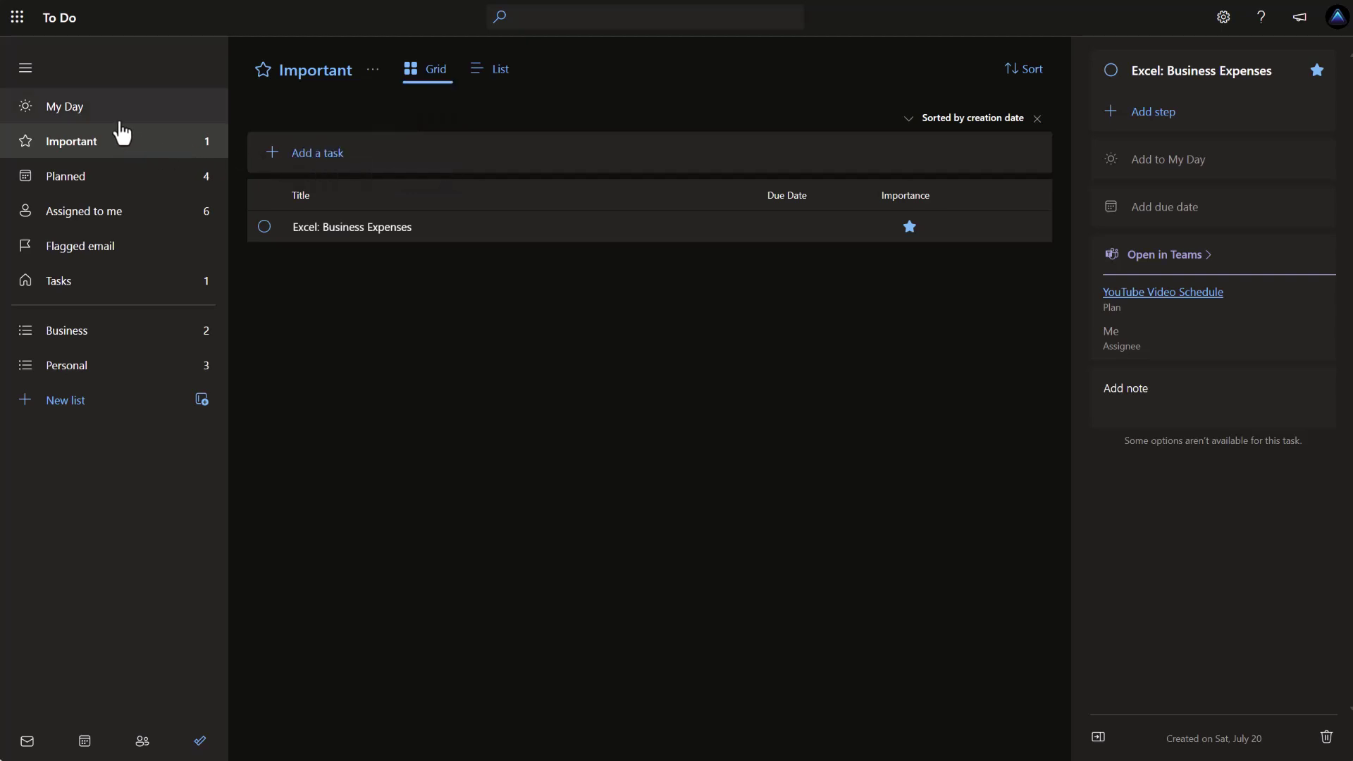
{"action": "left_click", "coordinate": [350, 74]}
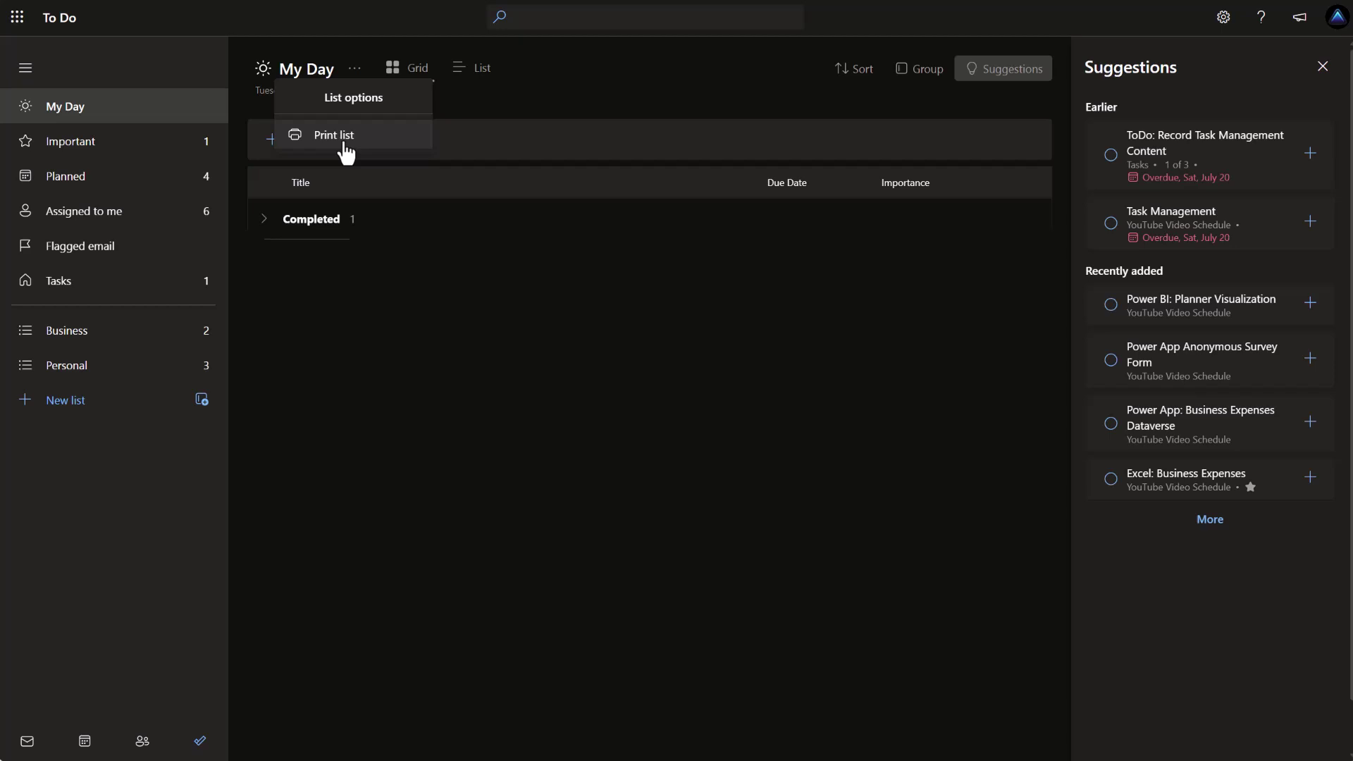
{"action": "left_click", "coordinate": [260, 151]}
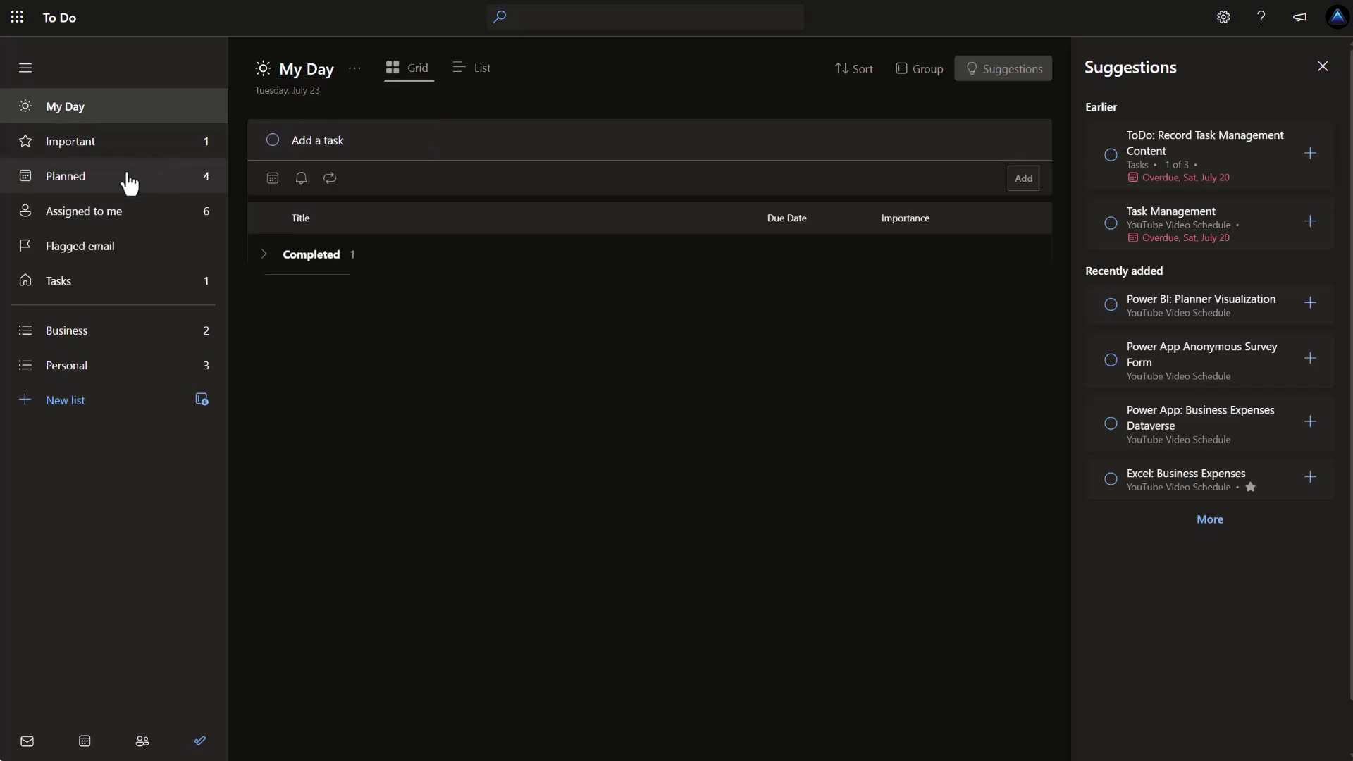
In the Planned list, review the details of Complete Business Taxes, Update Business Expense Tracker and Task Management, plus the list options
{"action": "left_click", "coordinate": [130, 188]}
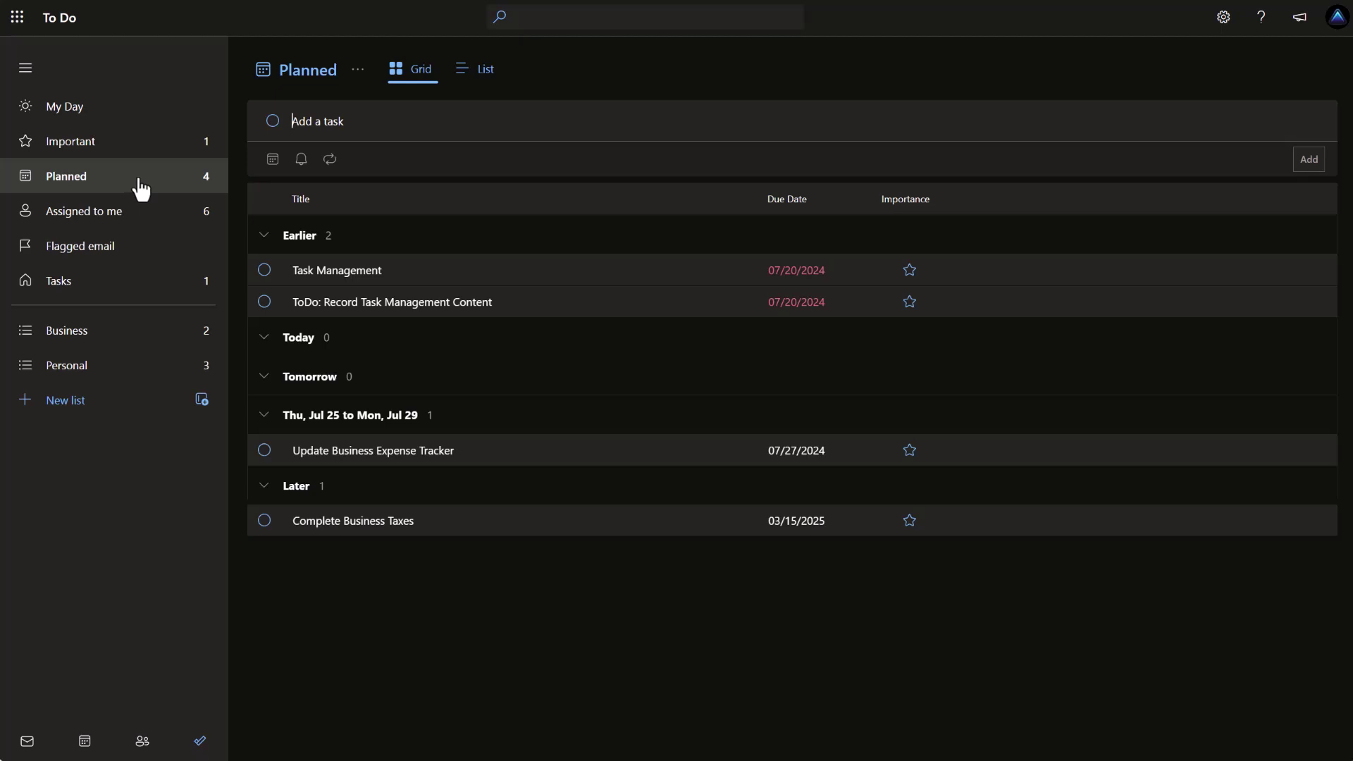
{"action": "left_click", "coordinate": [430, 522]}
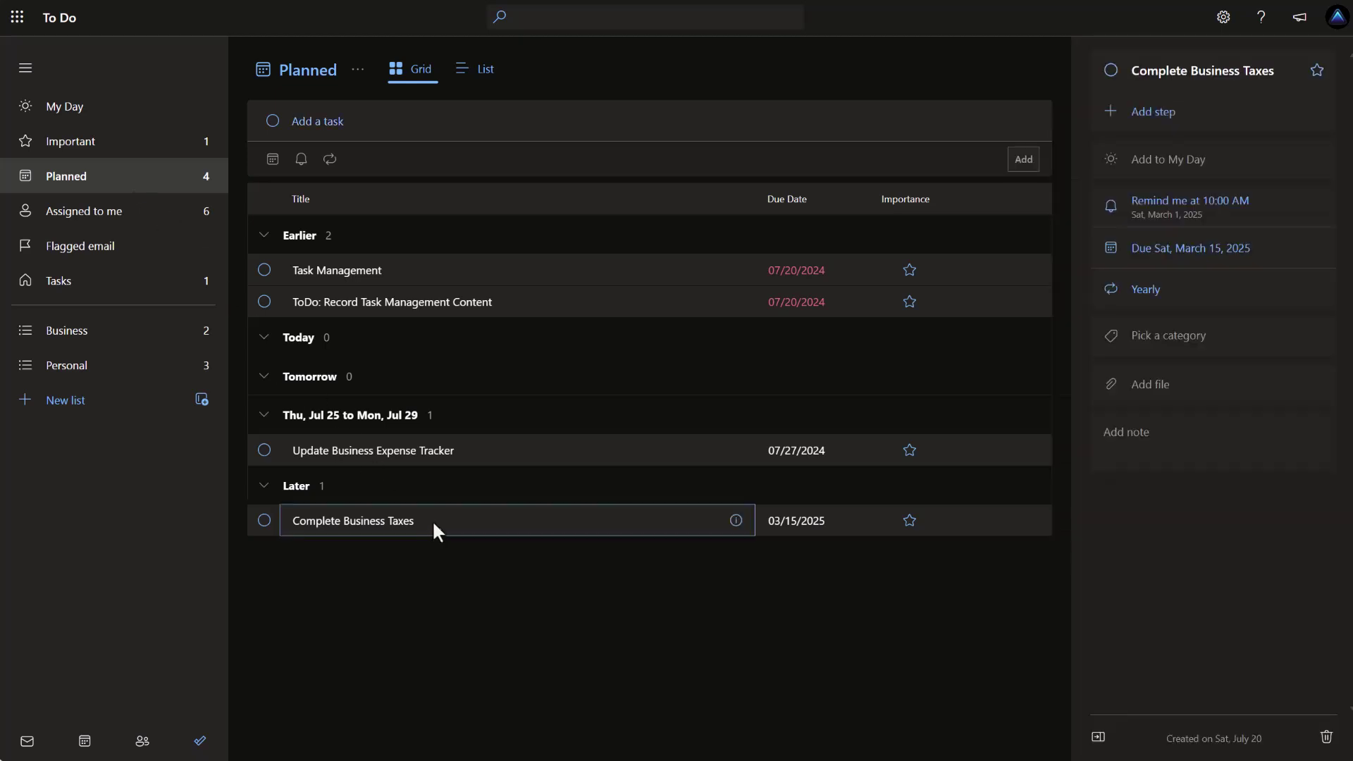
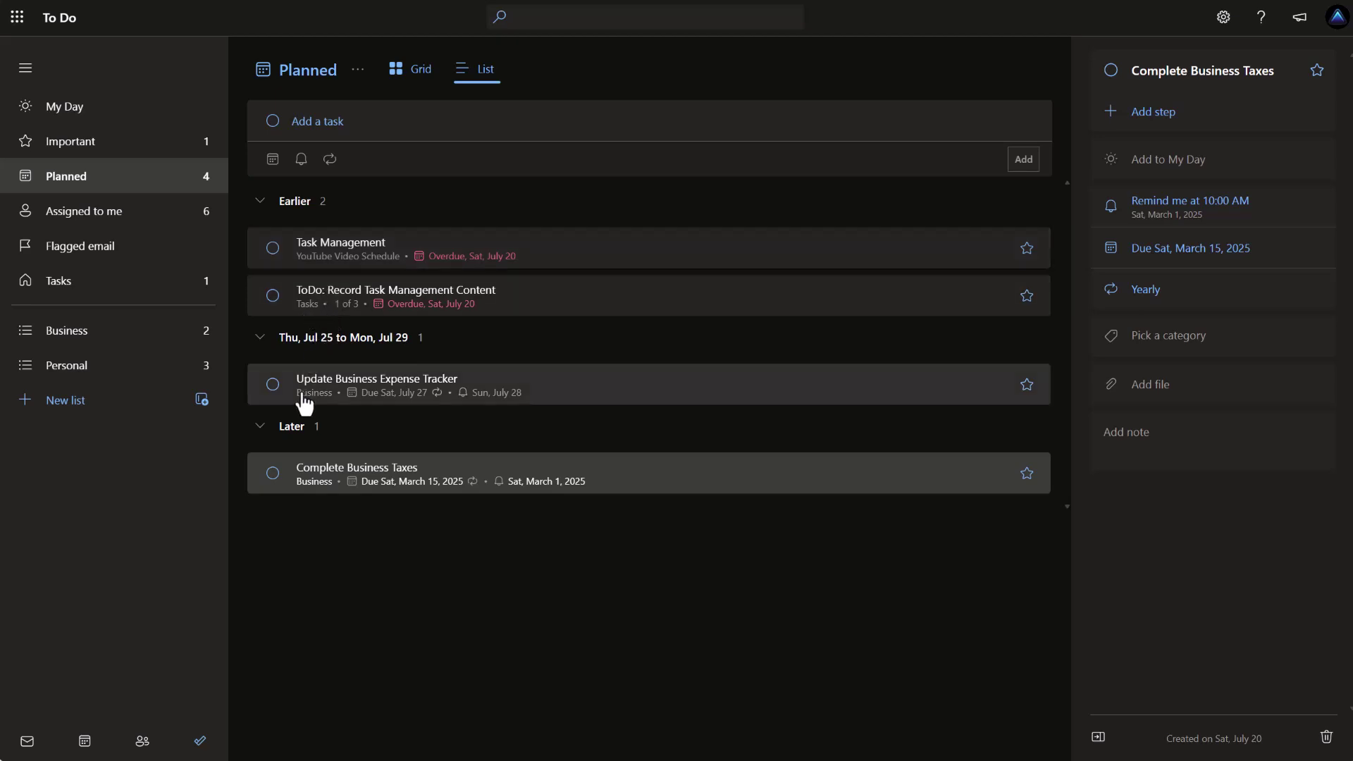
{"action": "left_click", "coordinate": [563, 396]}
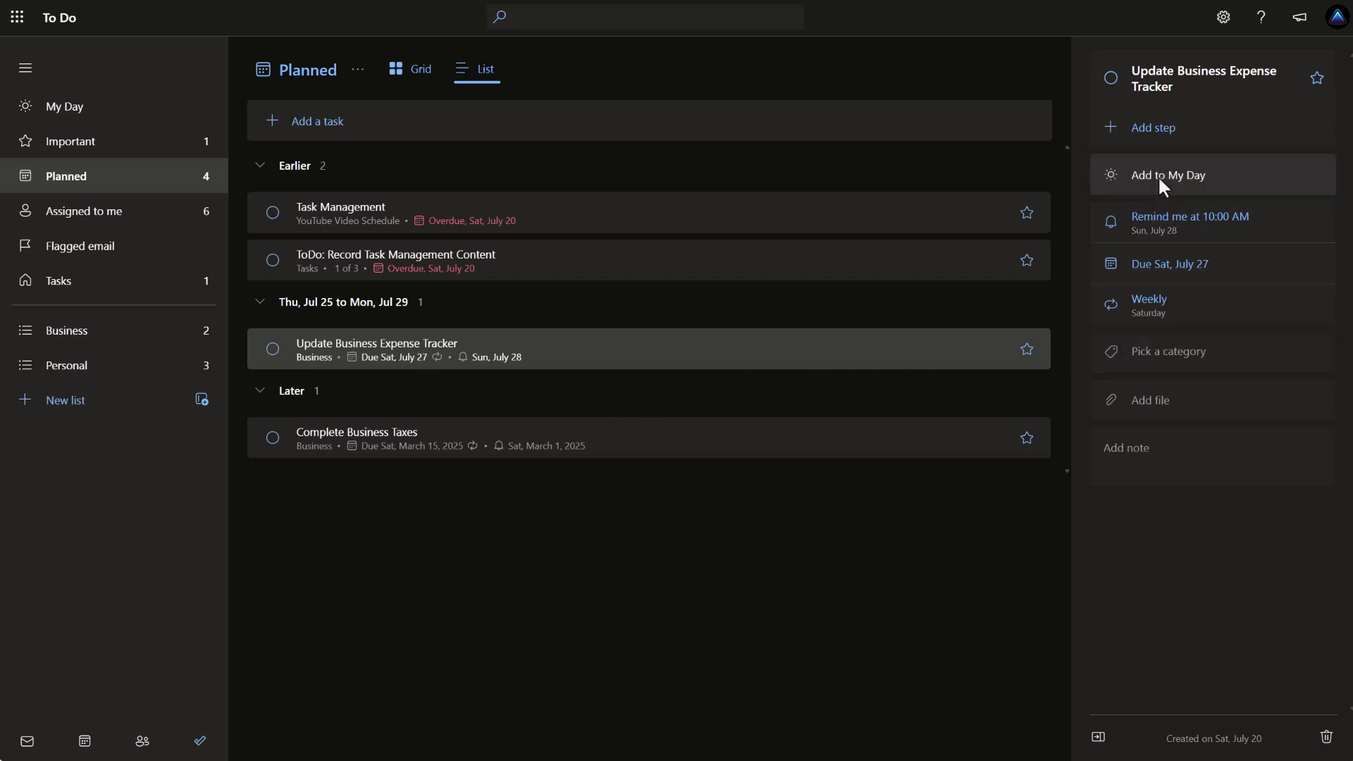
{"action": "left_click", "coordinate": [571, 229]}
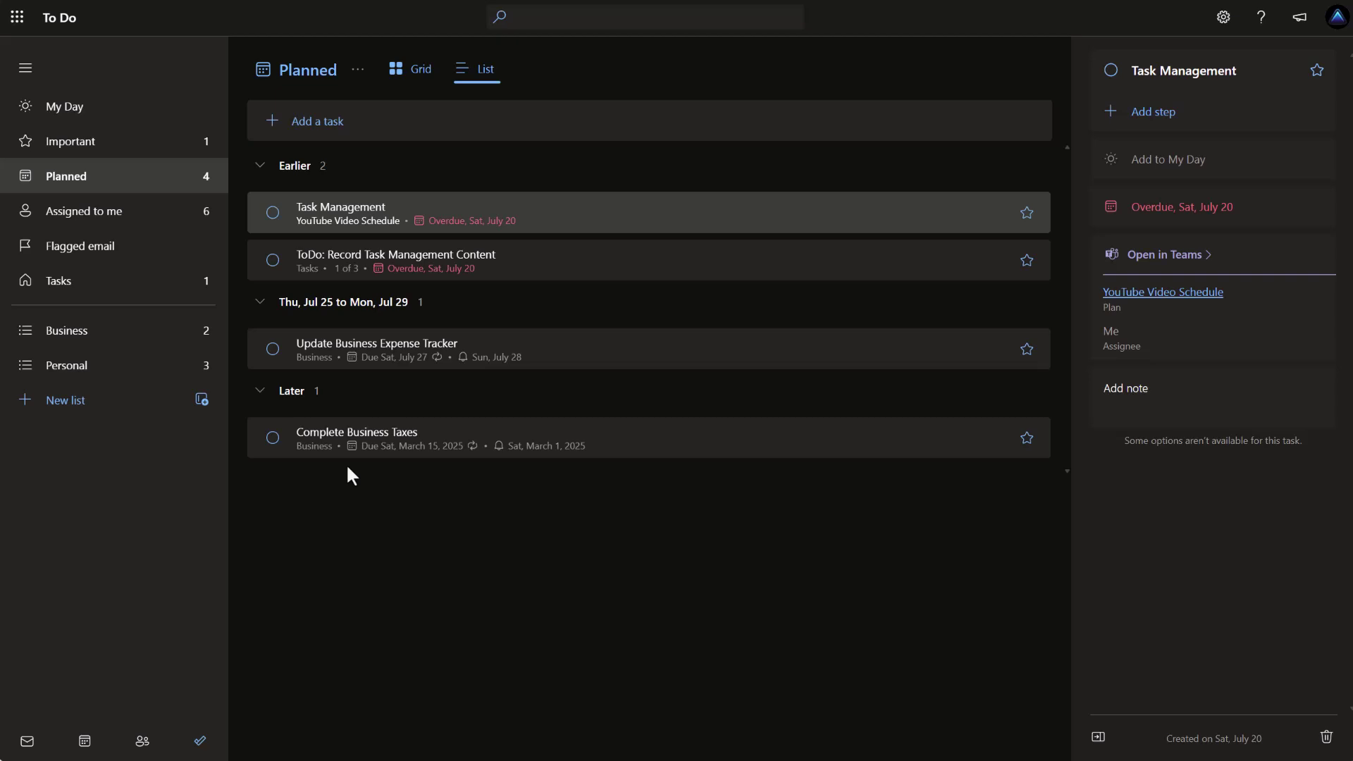
{"action": "left_click", "coordinate": [359, 70]}
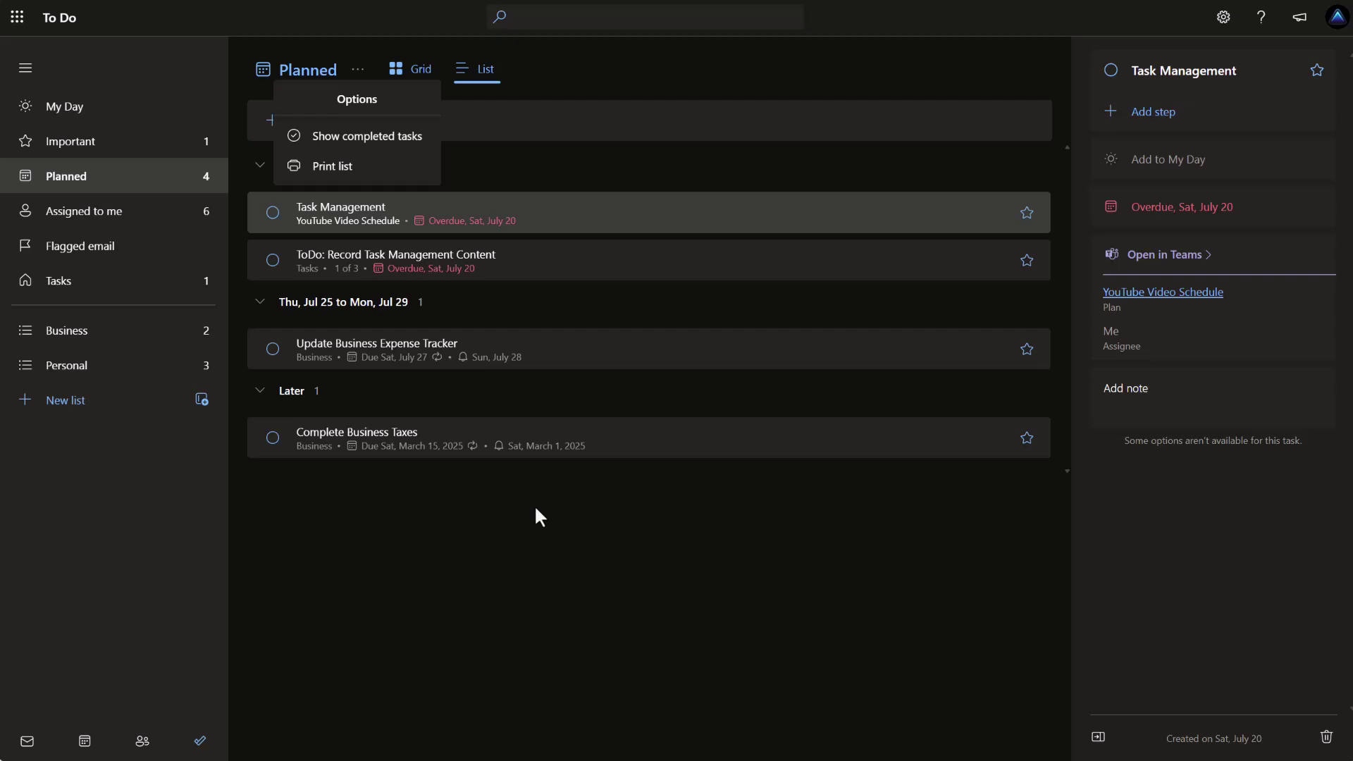
Open the Assigned to me list and switch it to the grid layout
{"action": "left_click", "coordinate": [140, 227]}
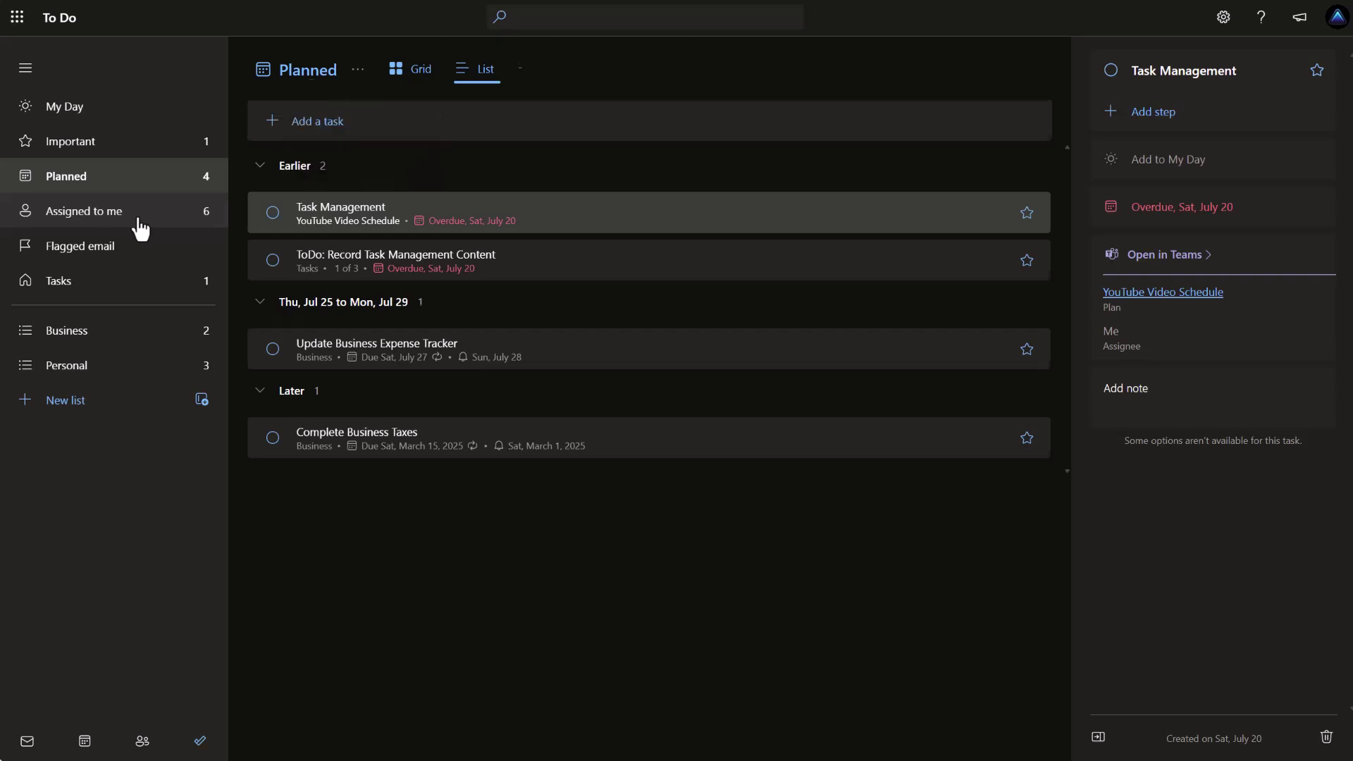
{"action": "left_click", "coordinate": [141, 227]}
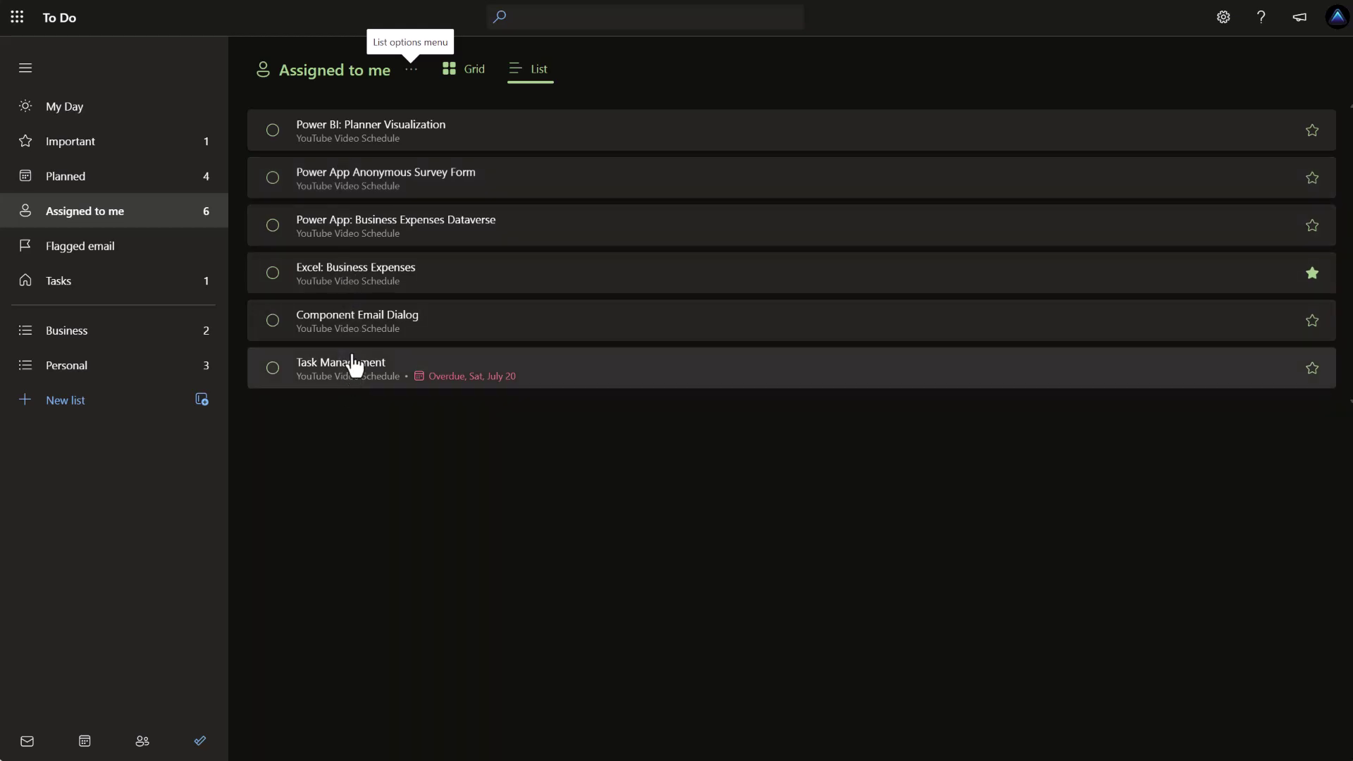
{"action": "left_click", "coordinate": [472, 83]}
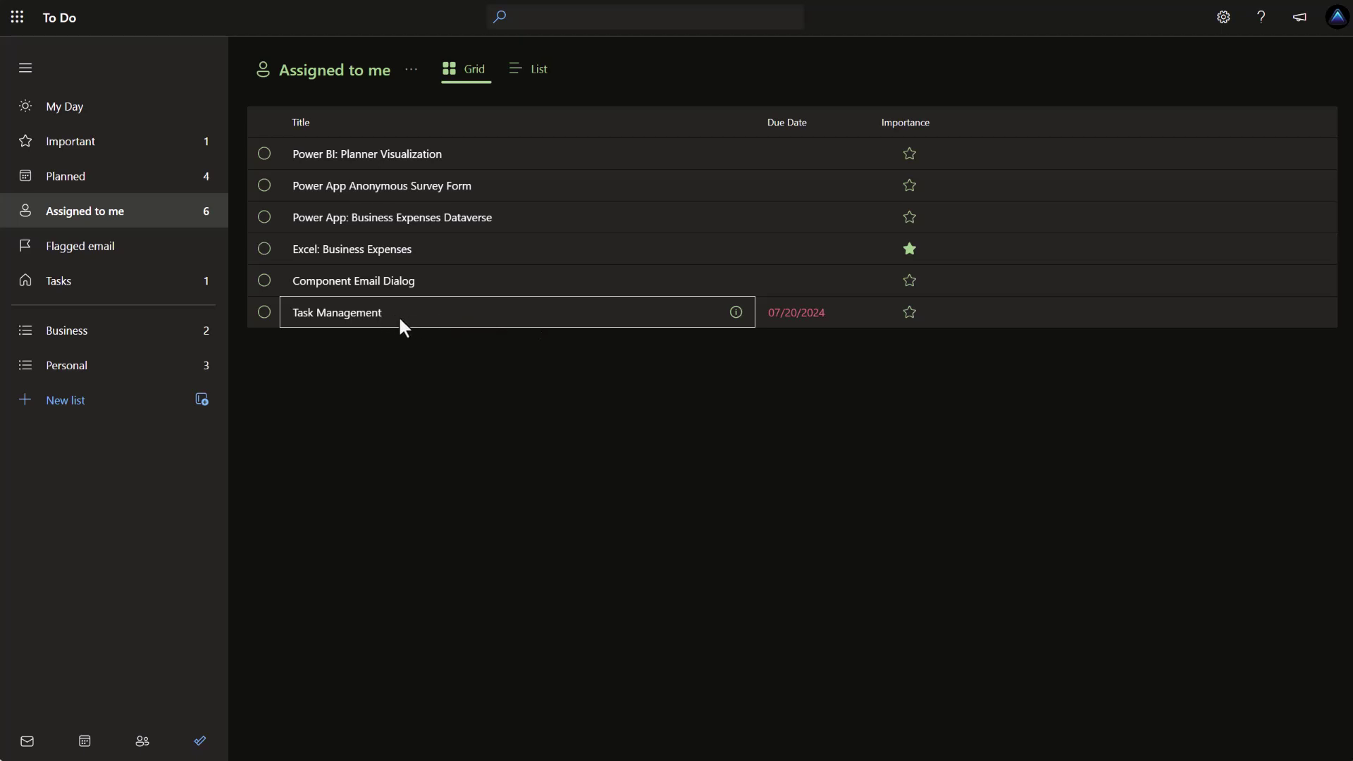
Open the details of "ToDo: Record Task Management Content" in the Tasks list to examine its steps and due date
{"action": "left_click", "coordinate": [85, 286]}
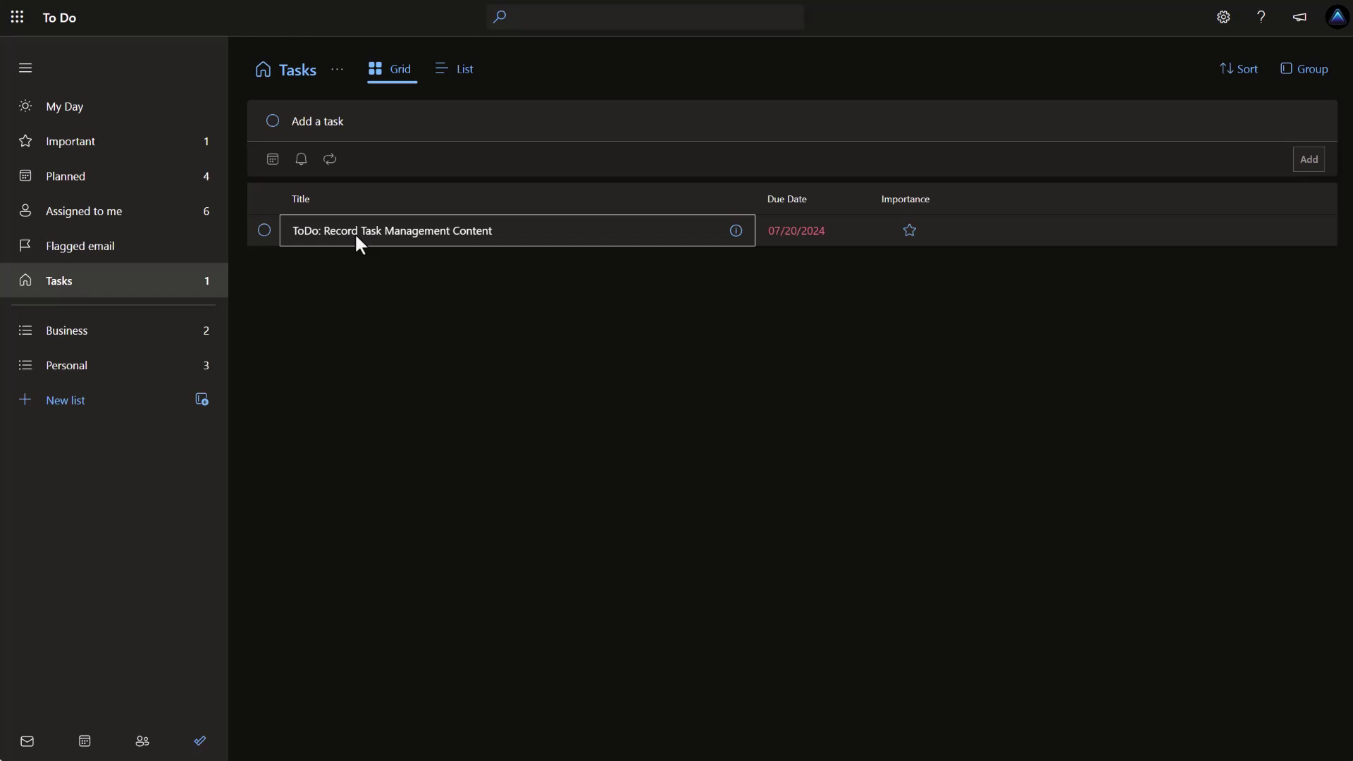
{"action": "left_click", "coordinate": [393, 234]}
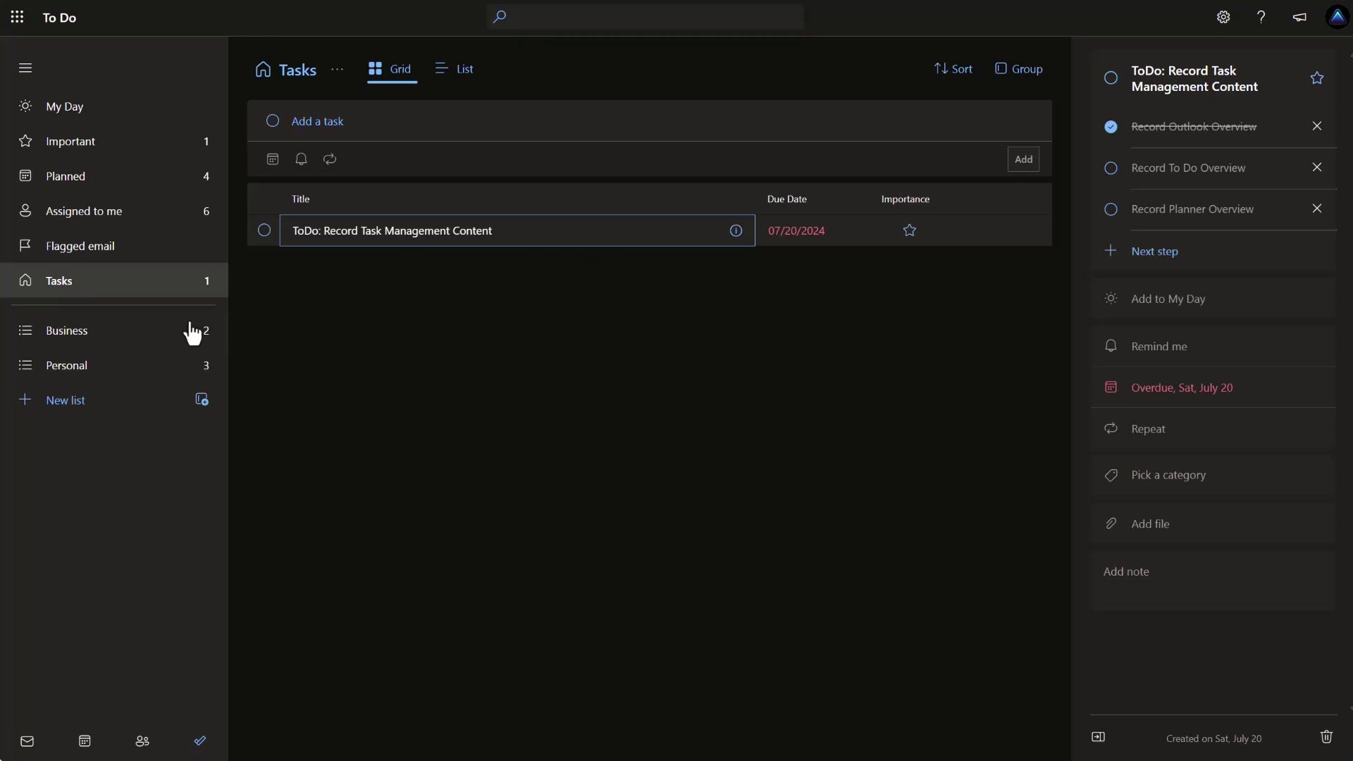
Open the Business list and review the details of Update Business Expense Tracker, including its category choices, without assigning one
{"action": "left_click", "coordinate": [84, 339]}
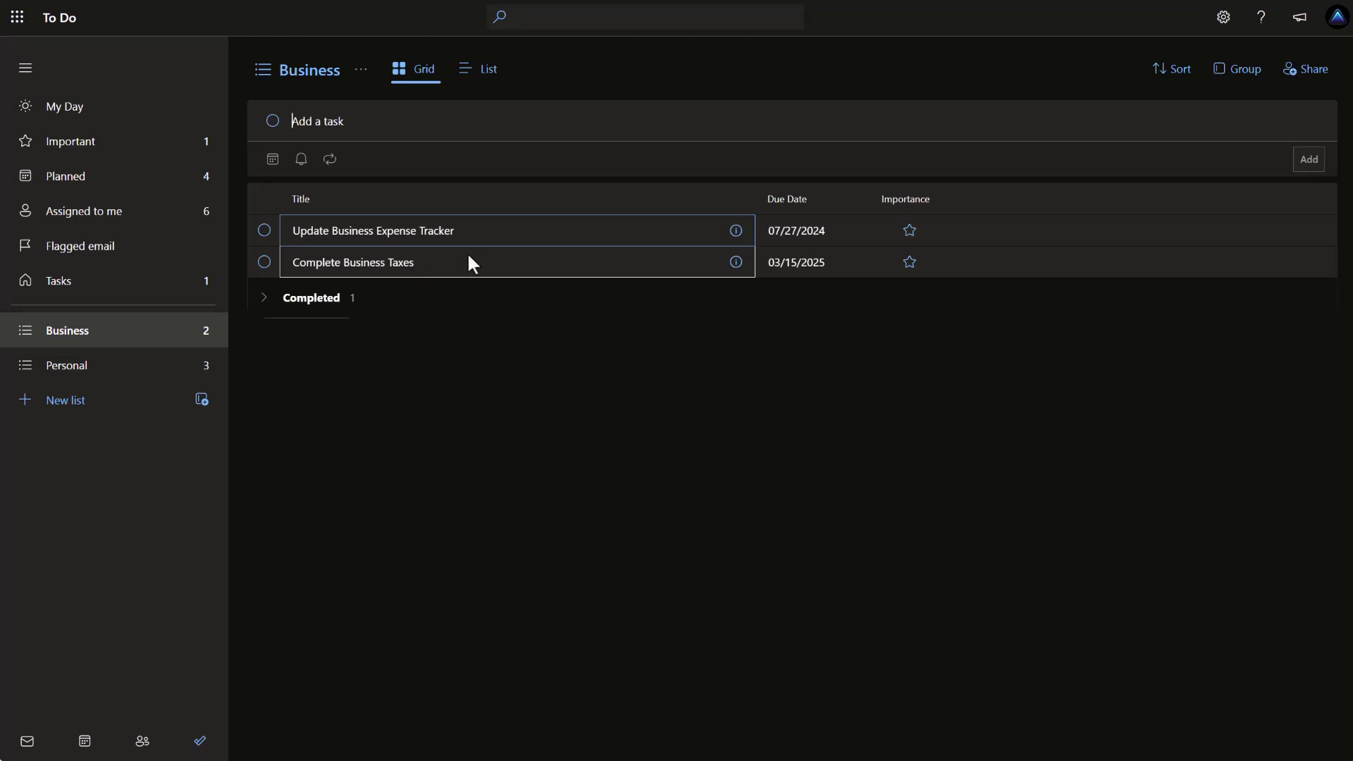
{"action": "left_click", "coordinate": [451, 234]}
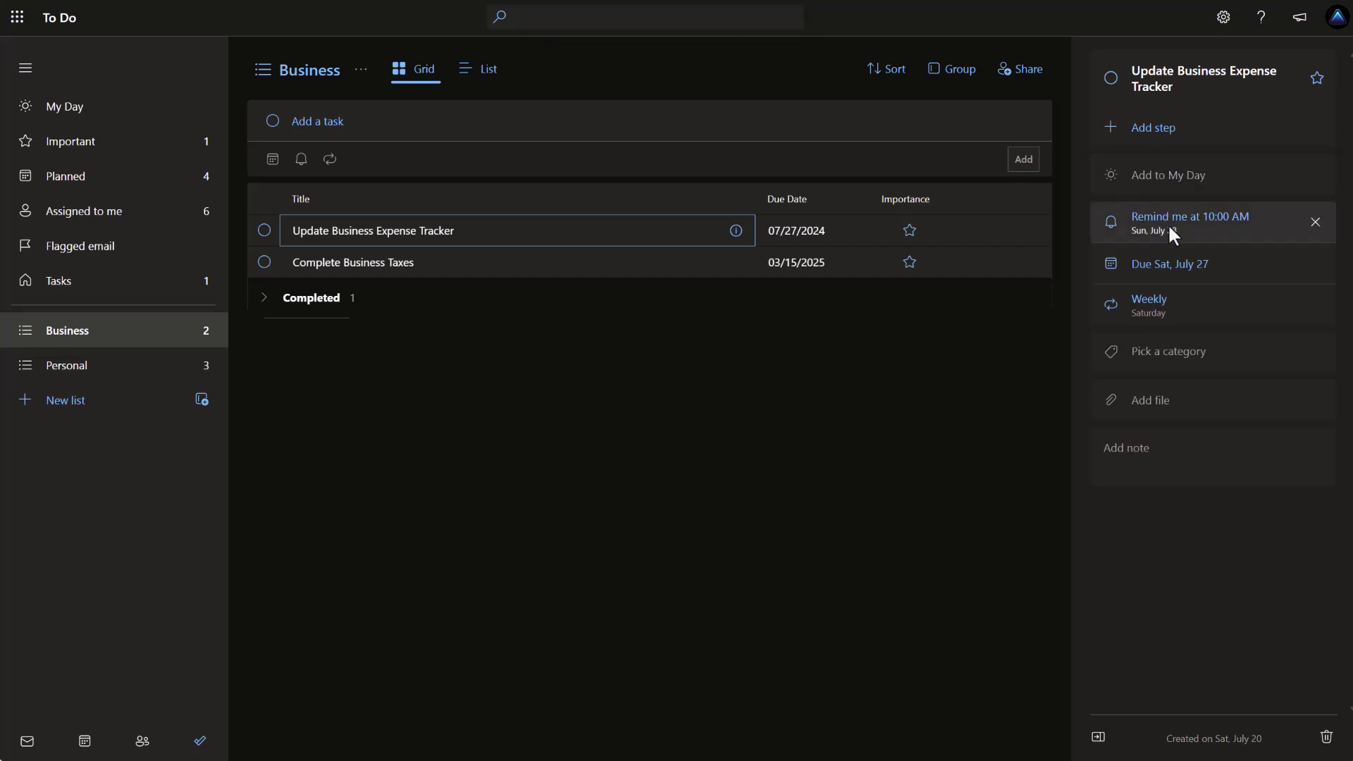
{"action": "left_click", "coordinate": [1126, 458]}
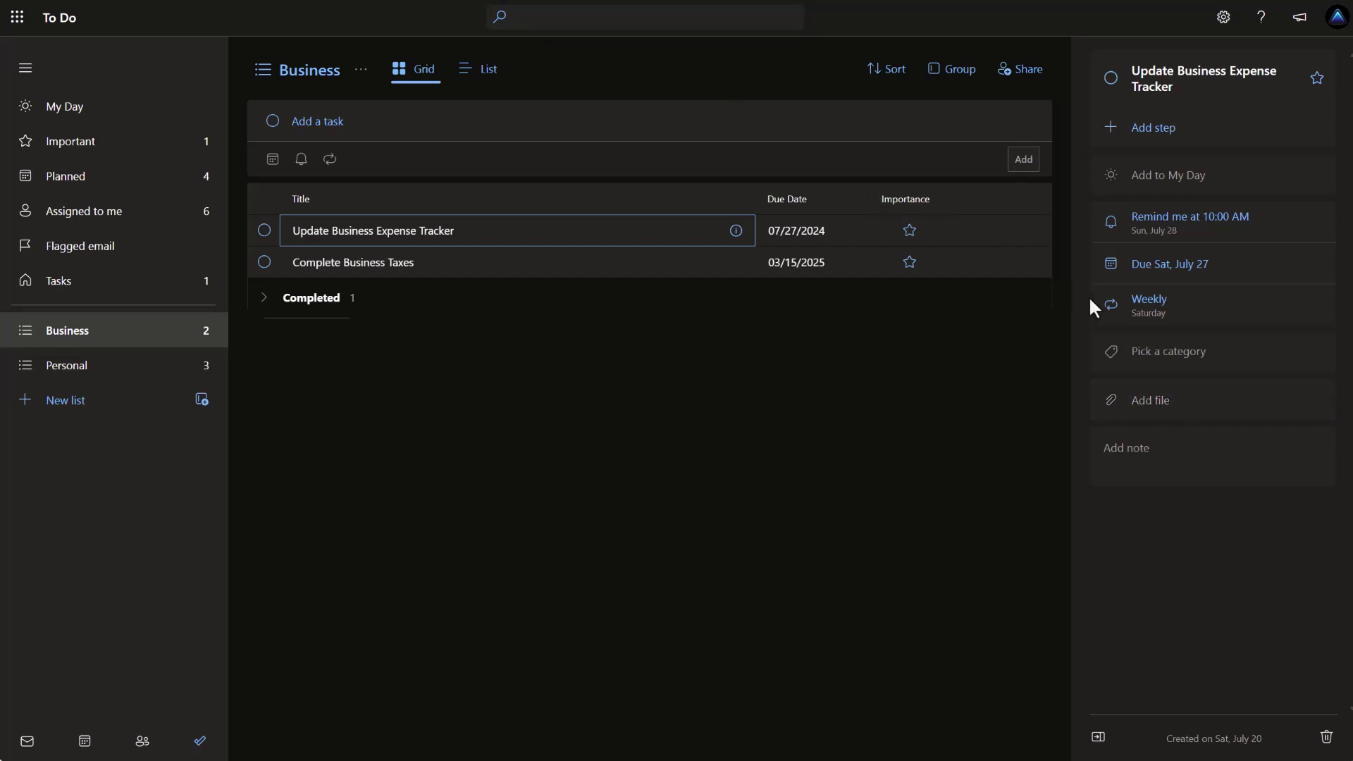
{"action": "left_click", "coordinate": [1161, 351]}
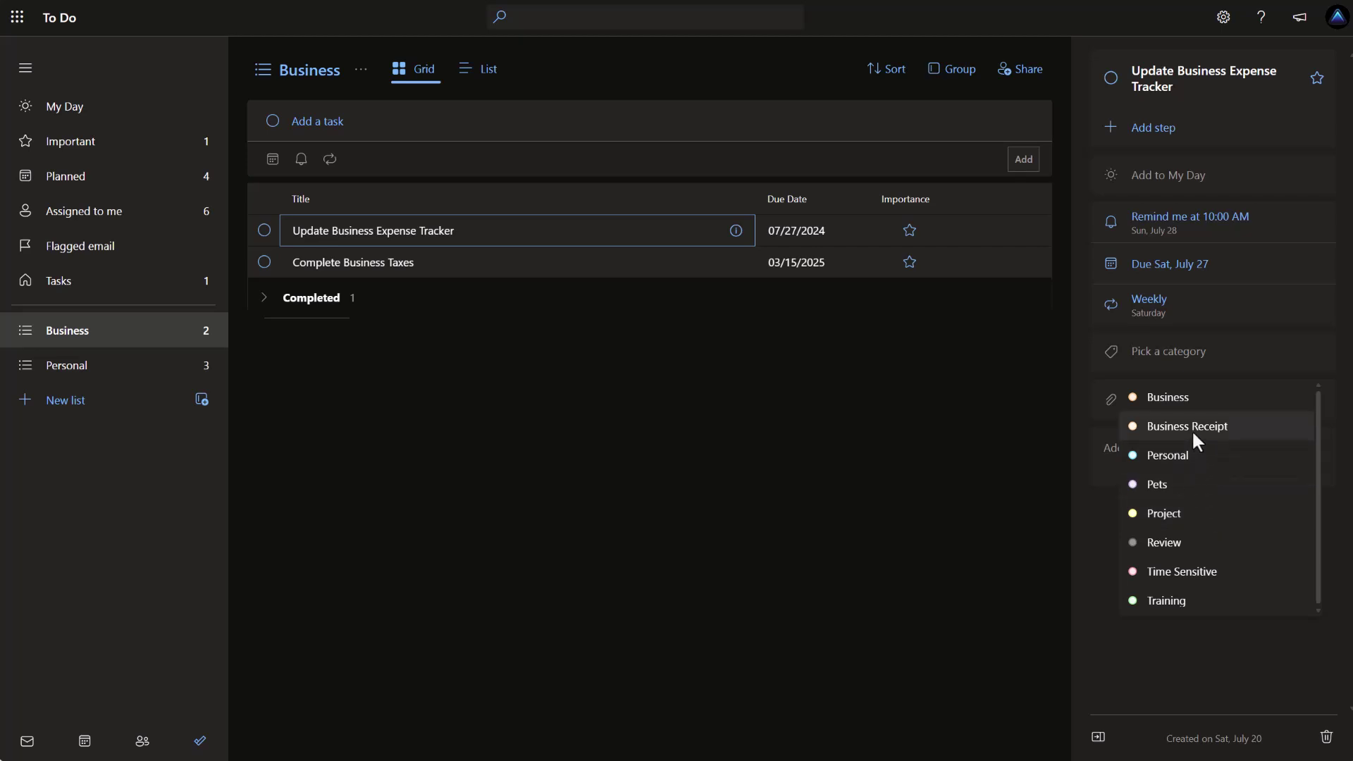
{"action": "key", "text": "Escape"}
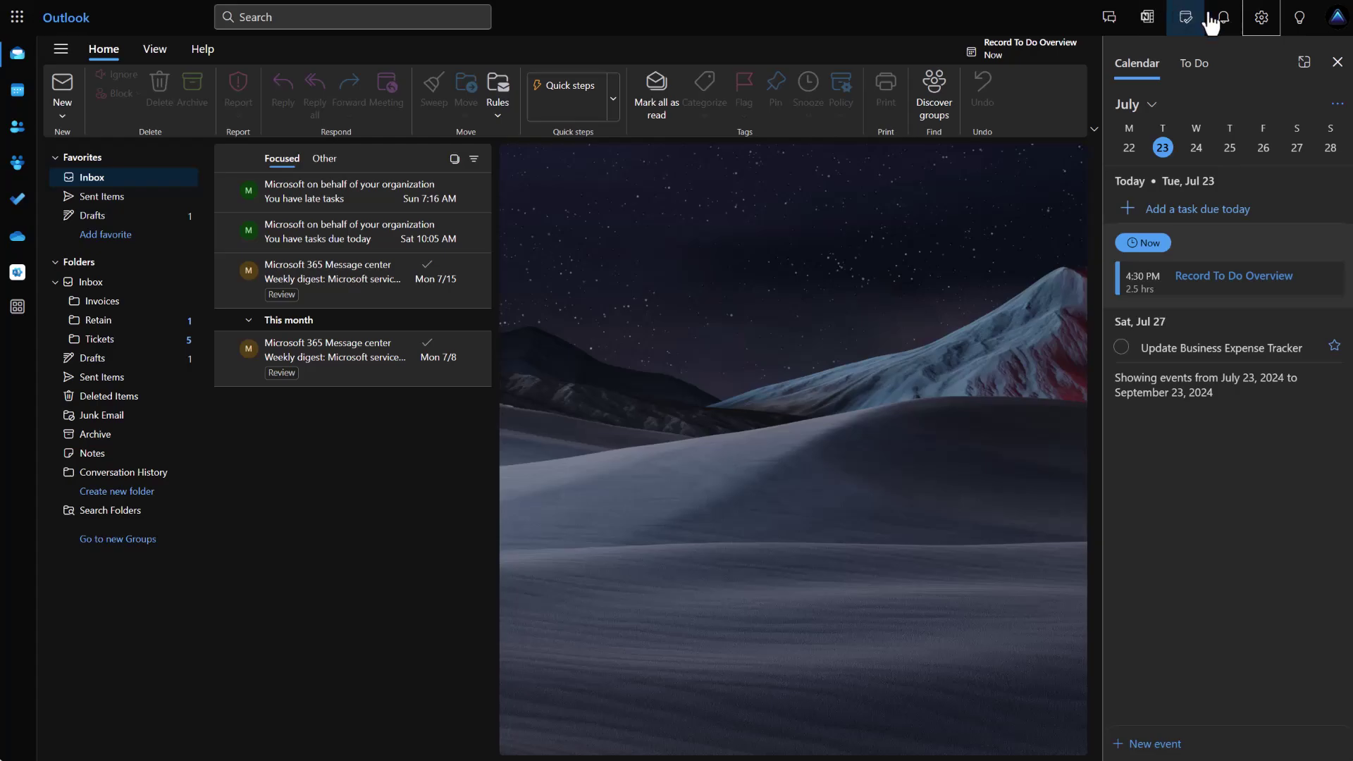
In Outlook, open the general settings to examine where categories are managed
{"action": "left_click", "coordinate": [1261, 18]}
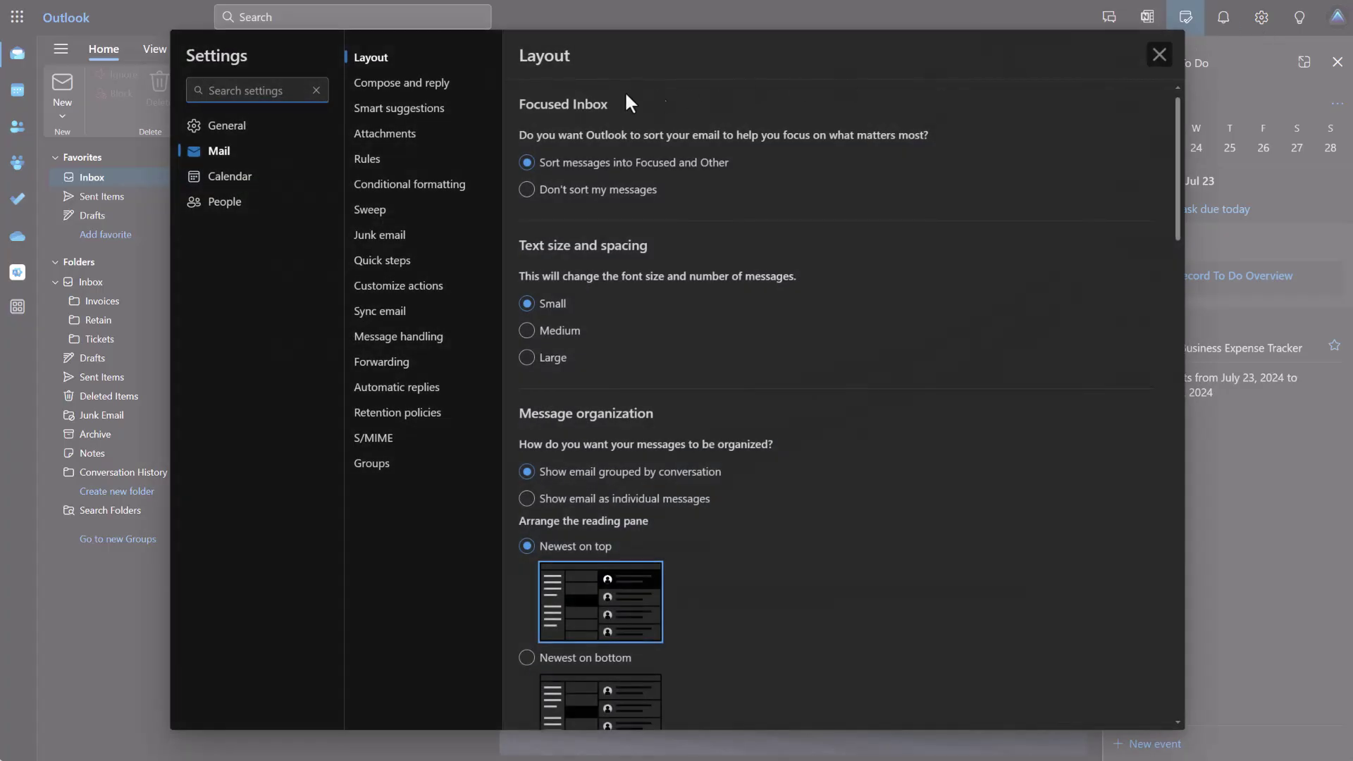
{"action": "left_click", "coordinate": [220, 129]}
{"action": "left_click", "coordinate": [375, 137]}
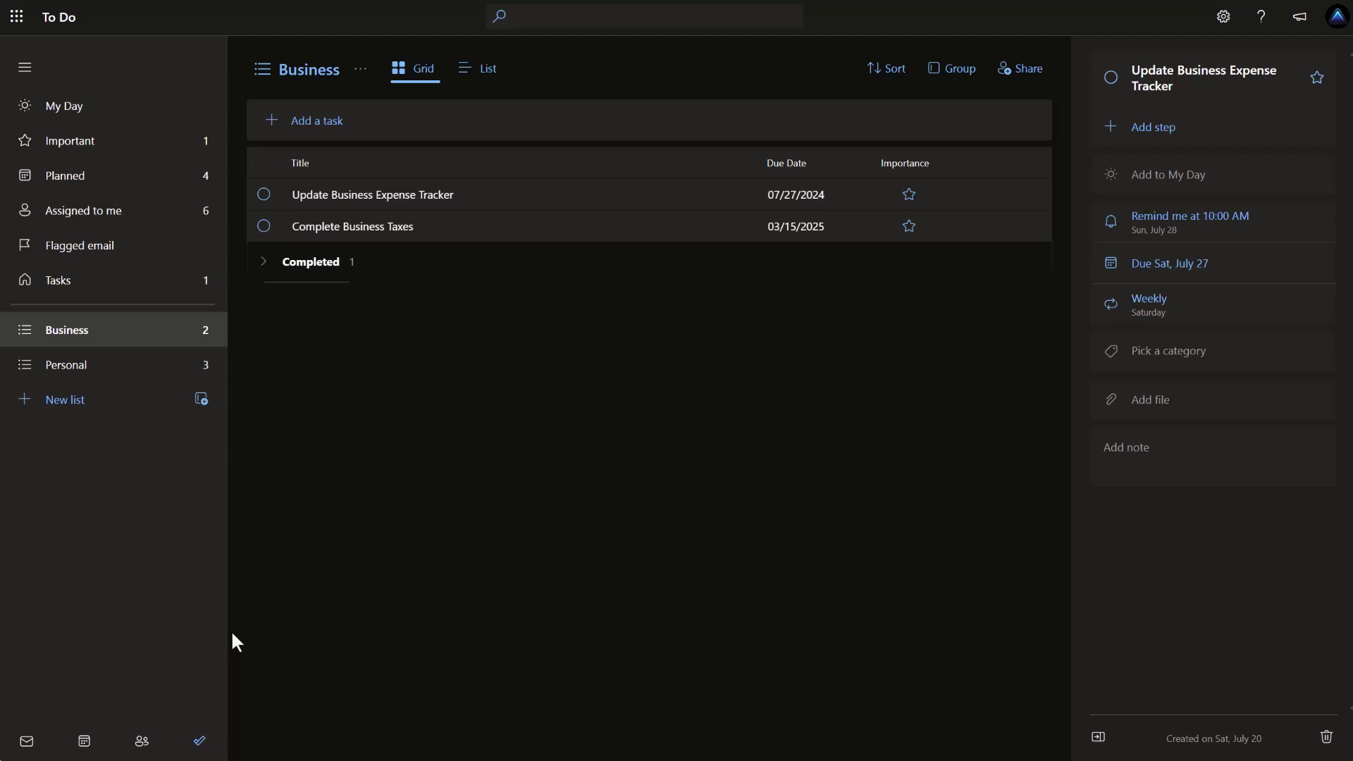
Switch to Outlook, open To Do inside it, dismiss the Record To Do Overview reminder and select the task in the Tasks list
{"action": "left_click", "coordinate": [28, 740]}
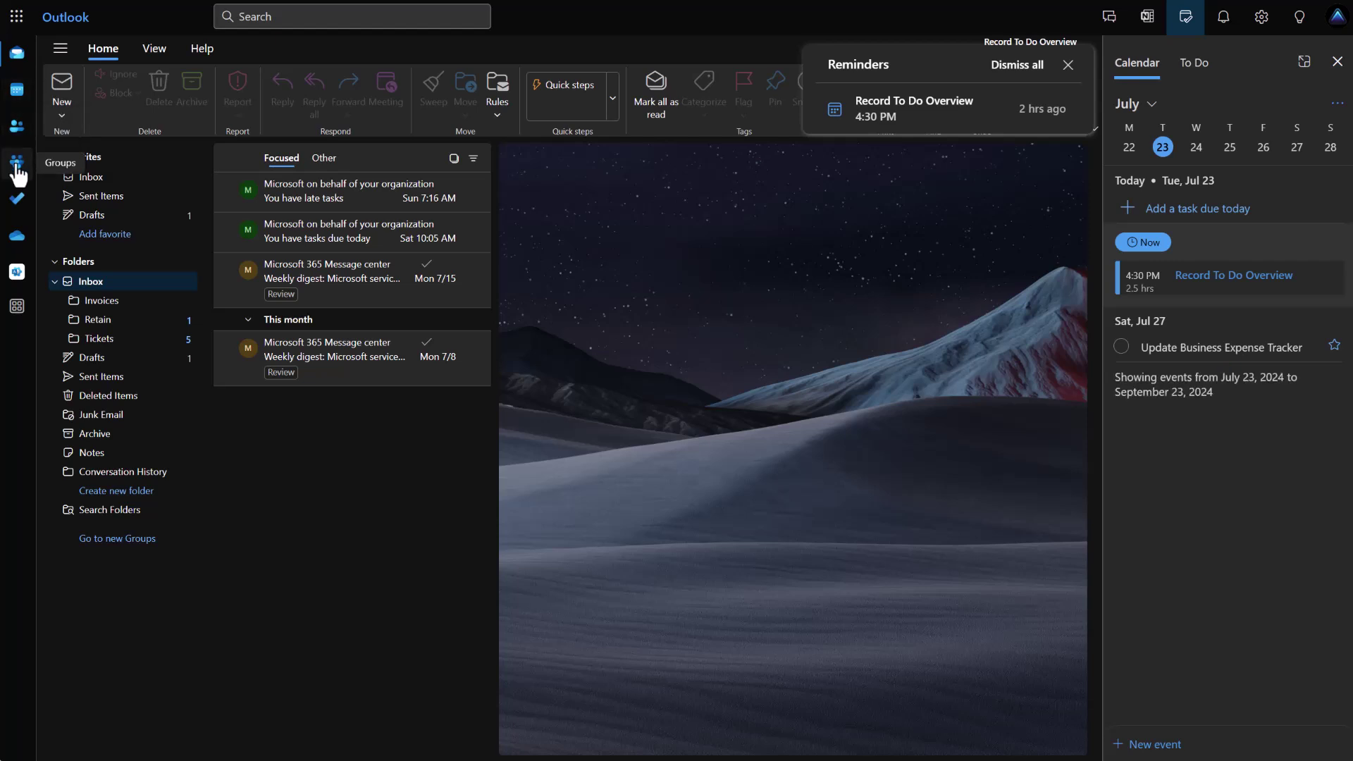
{"action": "left_click", "coordinate": [19, 204]}
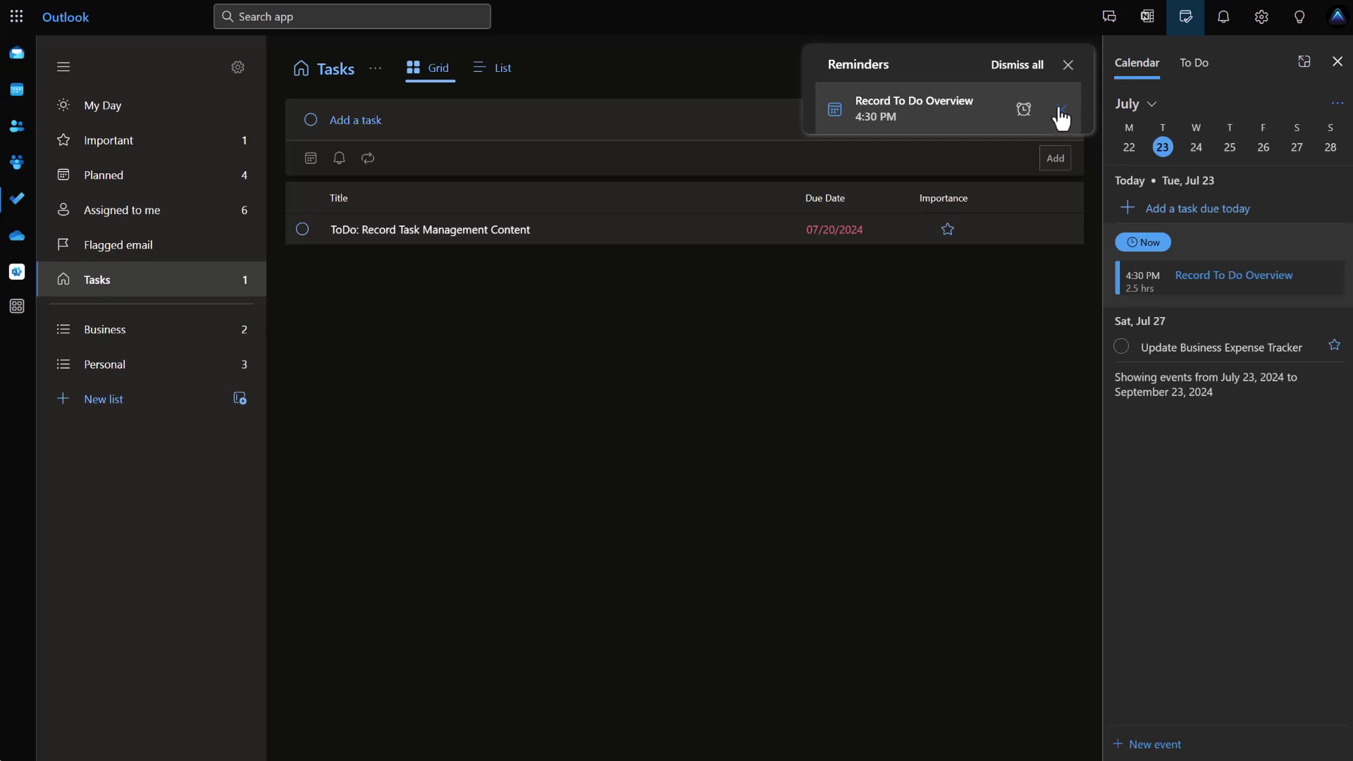
{"action": "left_click", "coordinate": [737, 240]}
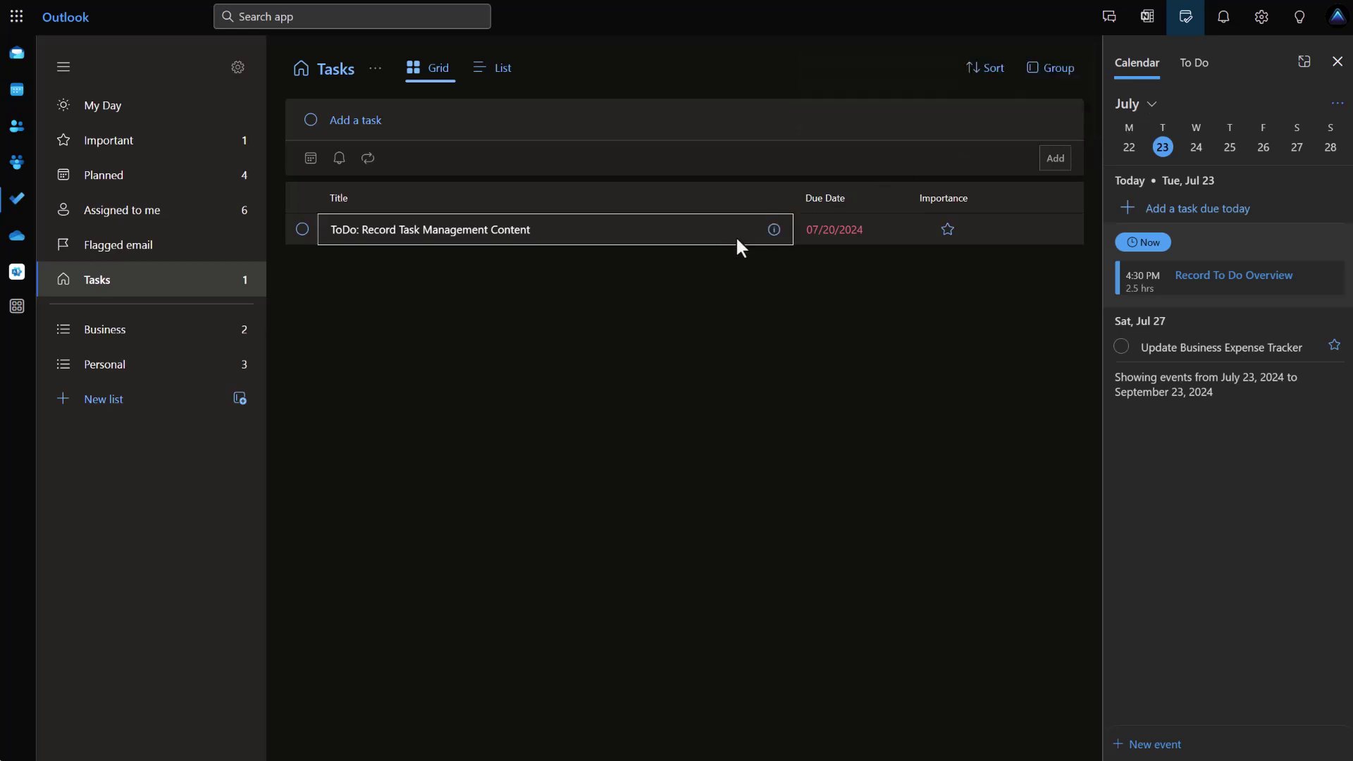